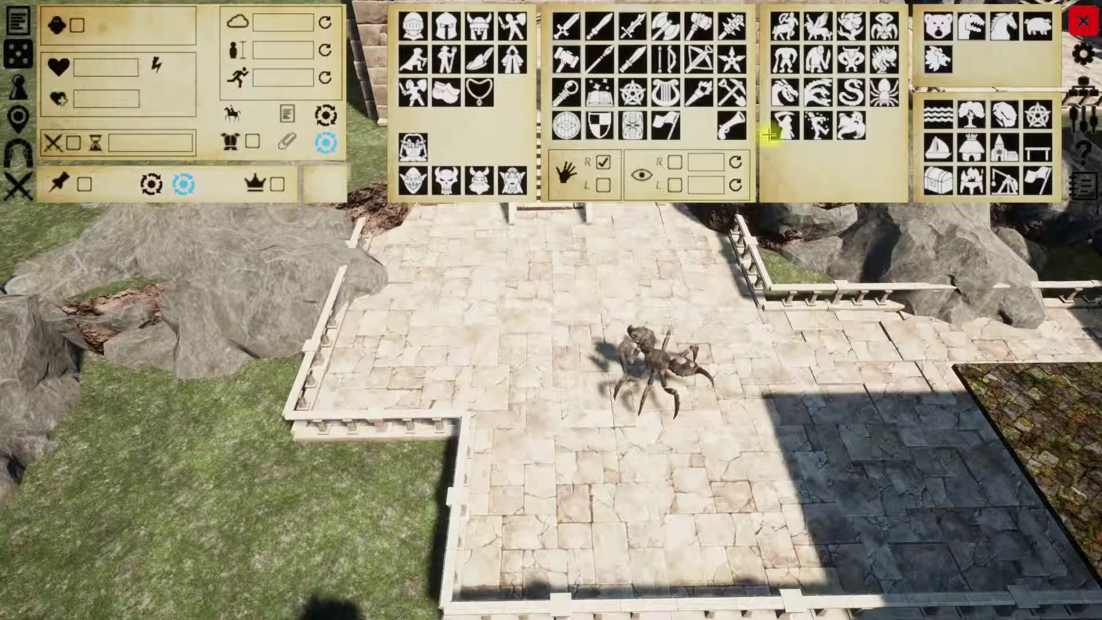
# Step: Place a copy of a soldier from the circle of human characters on the stone terrace beside the spider
pyautogui.click(345, 345)
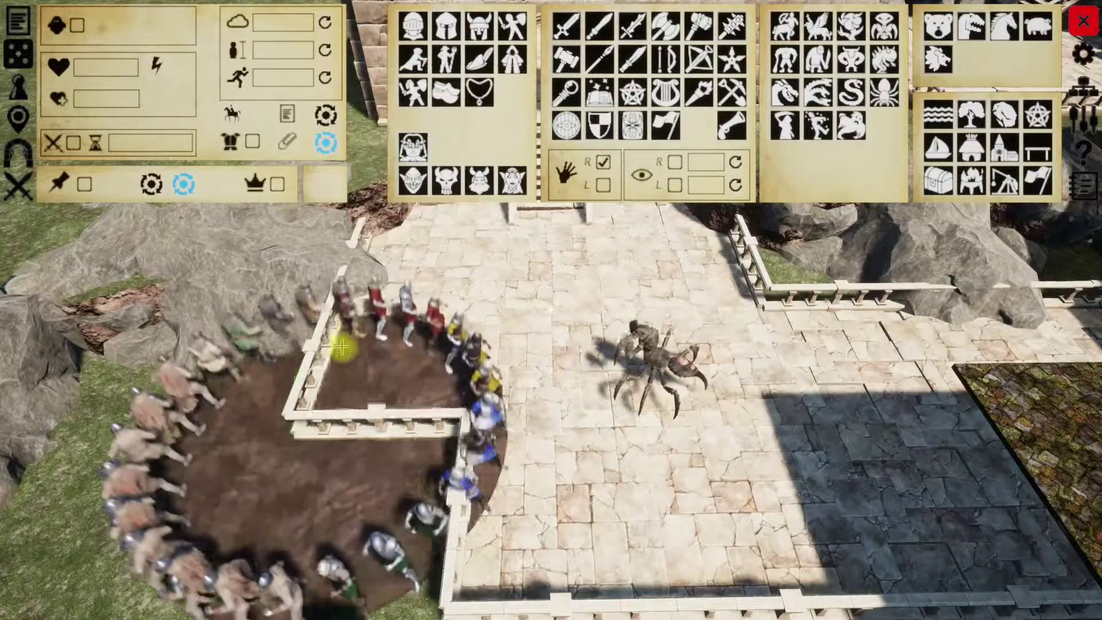
pyautogui.click(332, 282)
pyautogui.hotkey('ctrl', 'c')
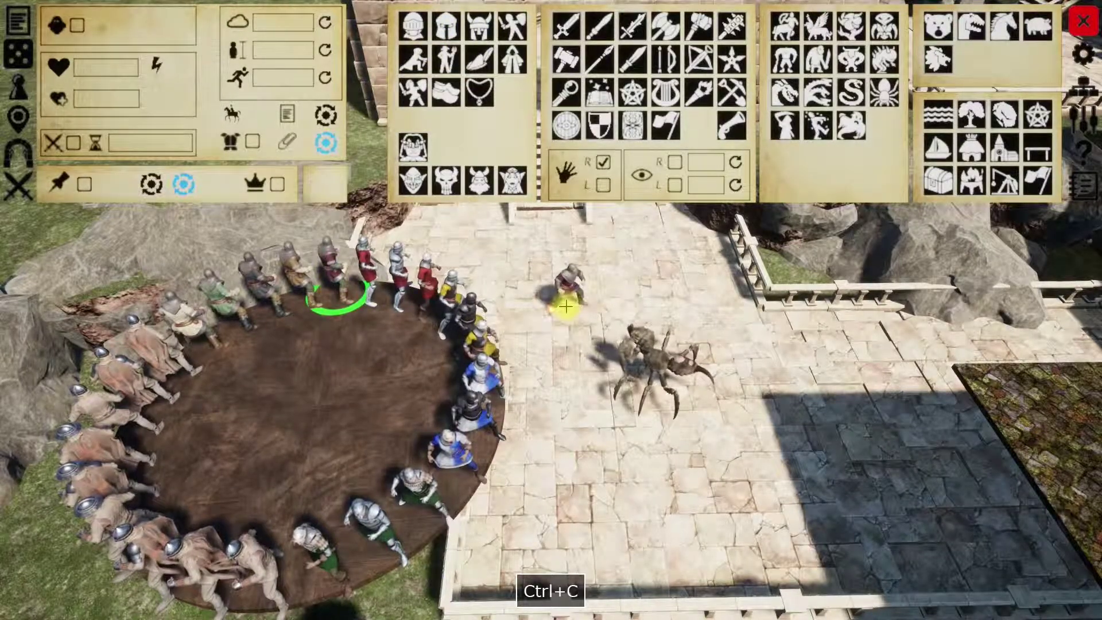
pyautogui.hotkey('ctrl', 'v')
# Step: Equip the soldier on the terrace with an axe in the right hand from the weapon circle
pyautogui.press('Tab')
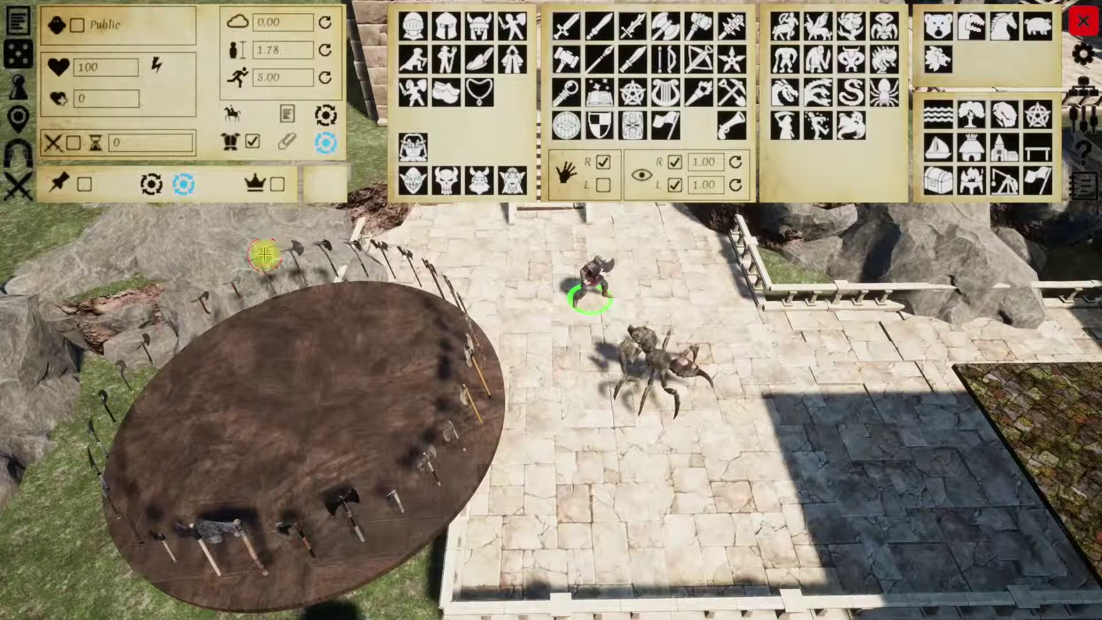
pyautogui.press('Tab')
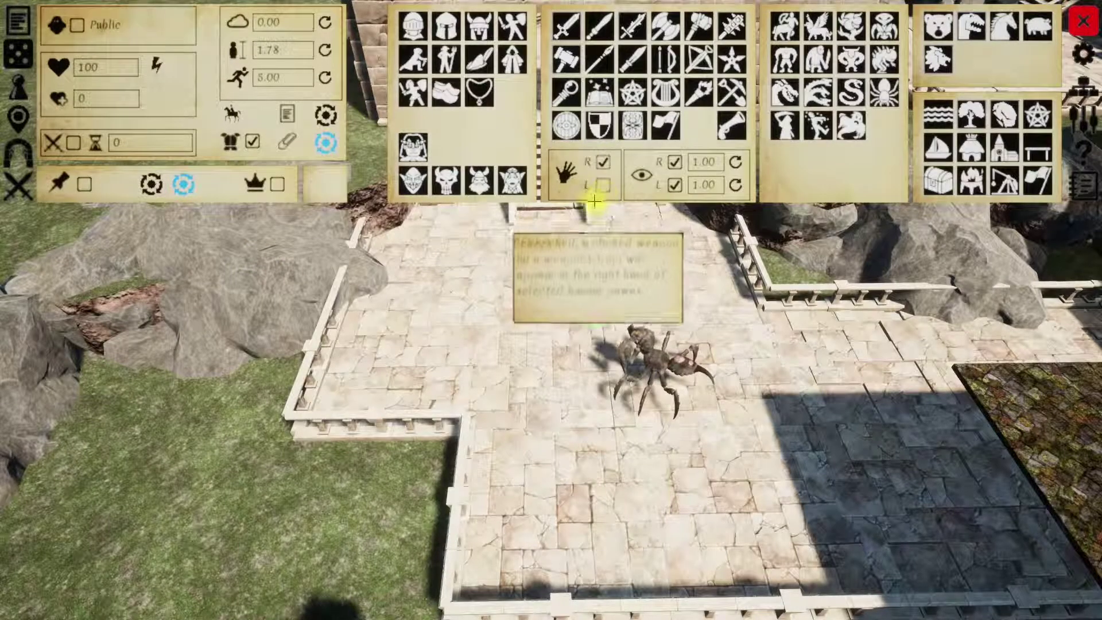
pyautogui.click(676, 163)
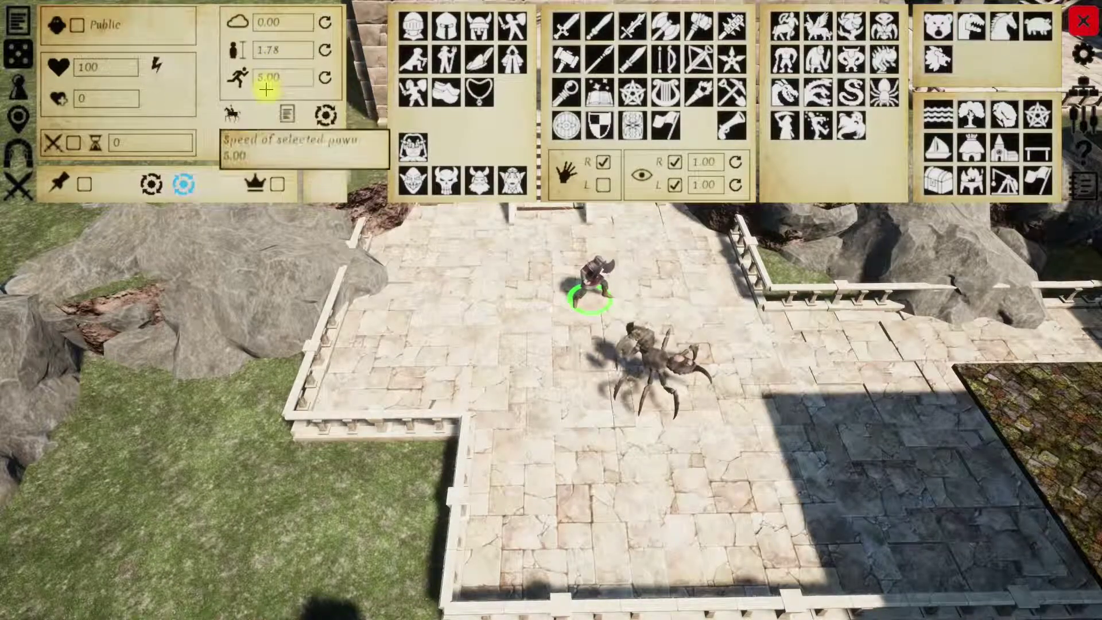
# Step: Set the soldier's speed to 1 and send it walking across the terrace
pyautogui.click(291, 77)
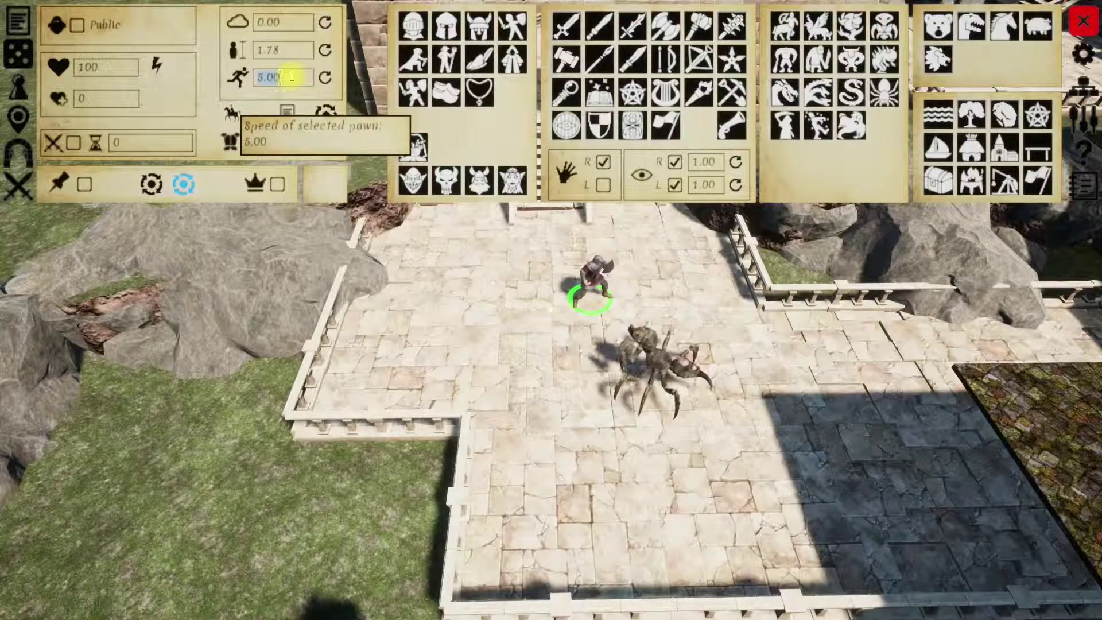
pyautogui.write('1')
pyautogui.press('Return')
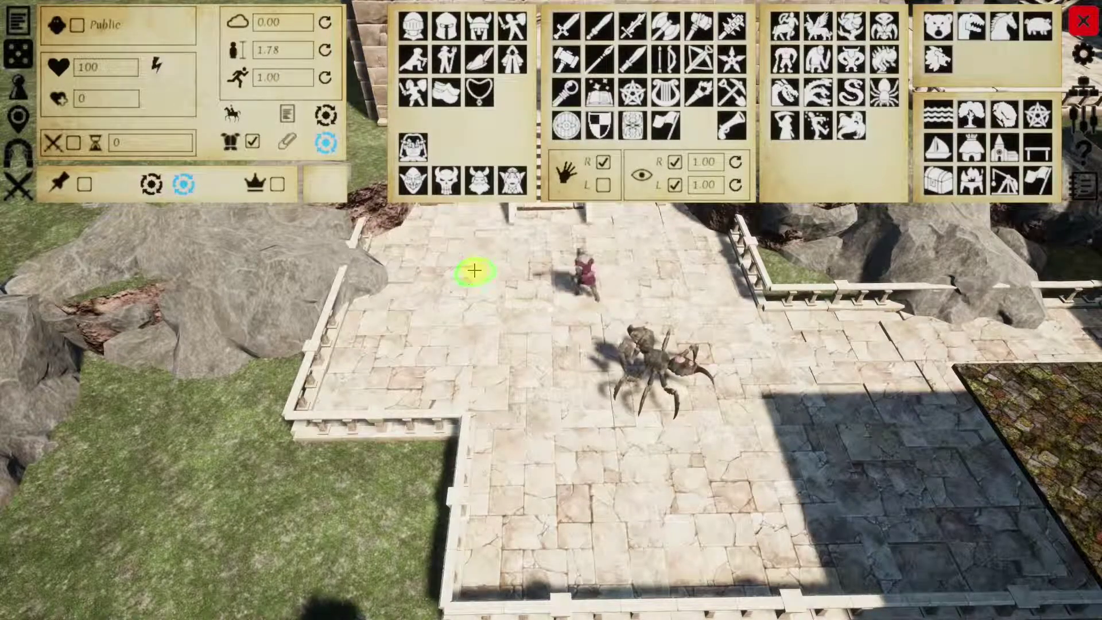
# Step: Set the soldier's speed to 50 and move it to the near end of the terrace and back
pyautogui.click(296, 79)
pyautogui.write('50')
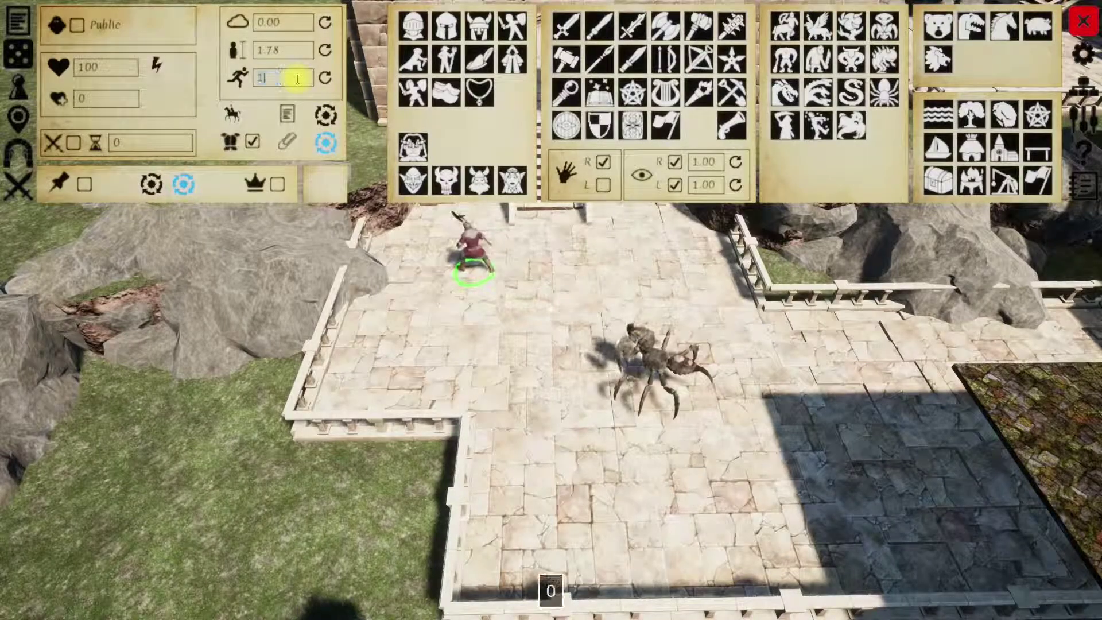
pyautogui.press('Return')
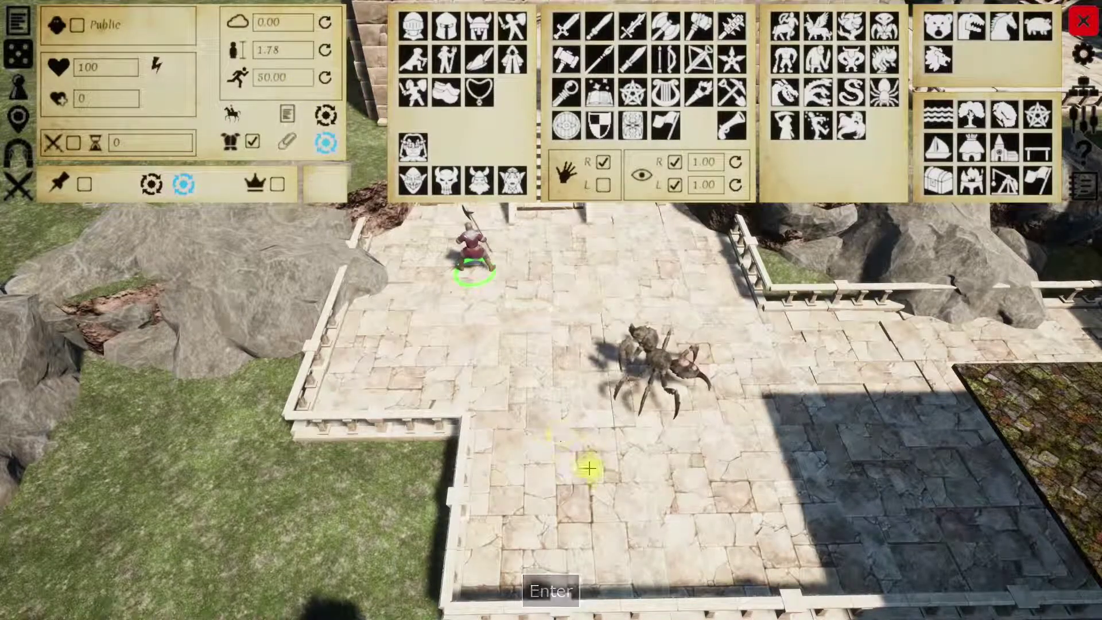
pyautogui.click(585, 462)
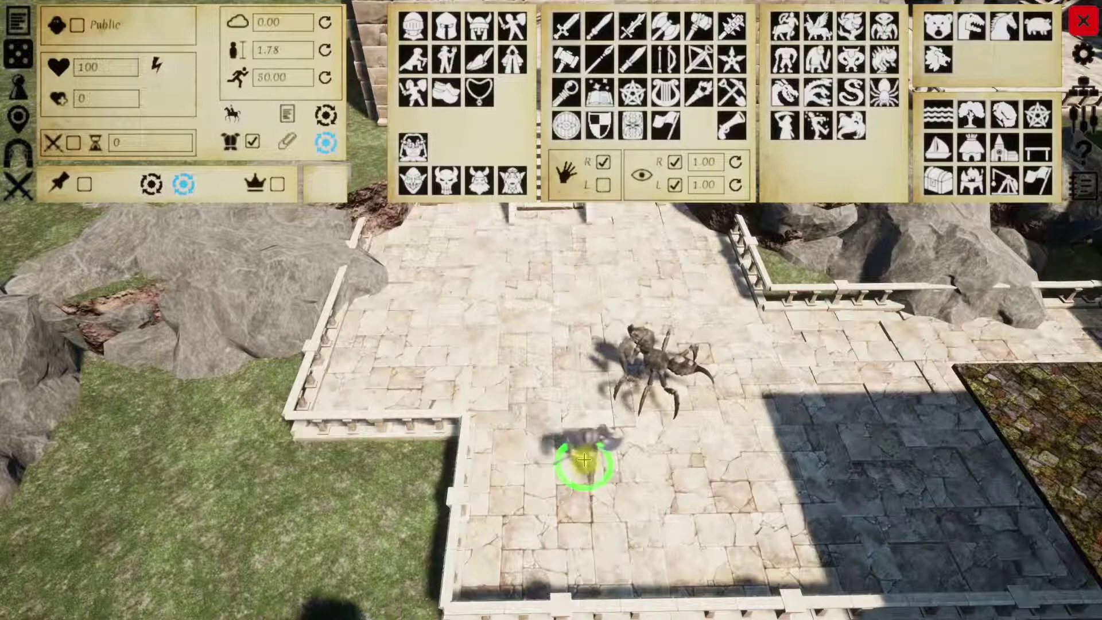
pyautogui.click(476, 277)
# Step: Reset the soldier's speed to its default and move it toward the middle of the terrace
pyautogui.click(325, 77)
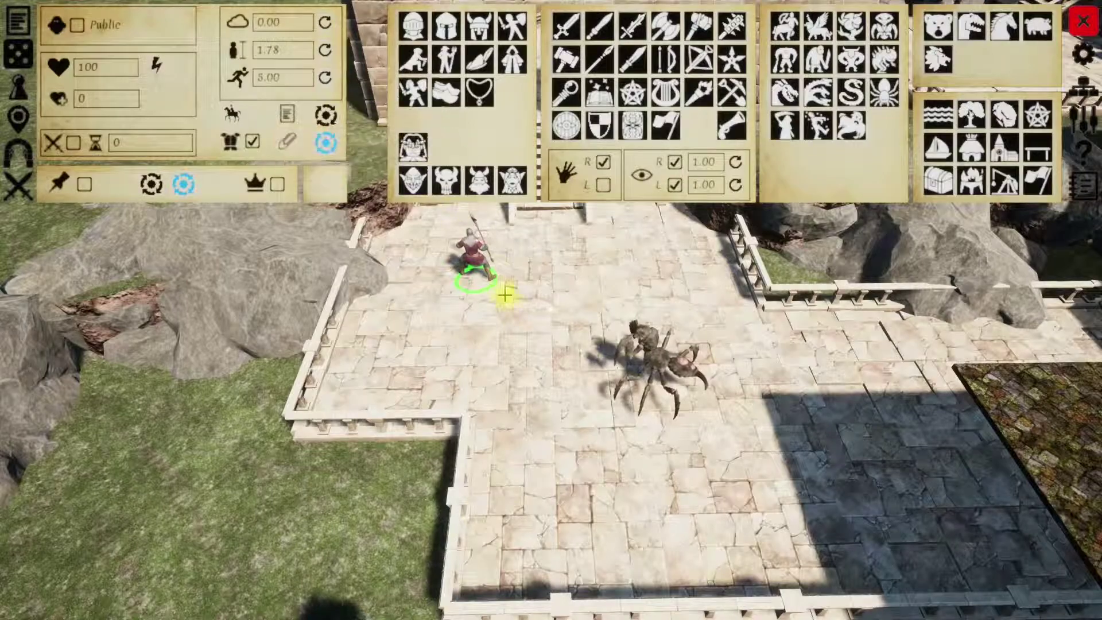
pyautogui.click(526, 326)
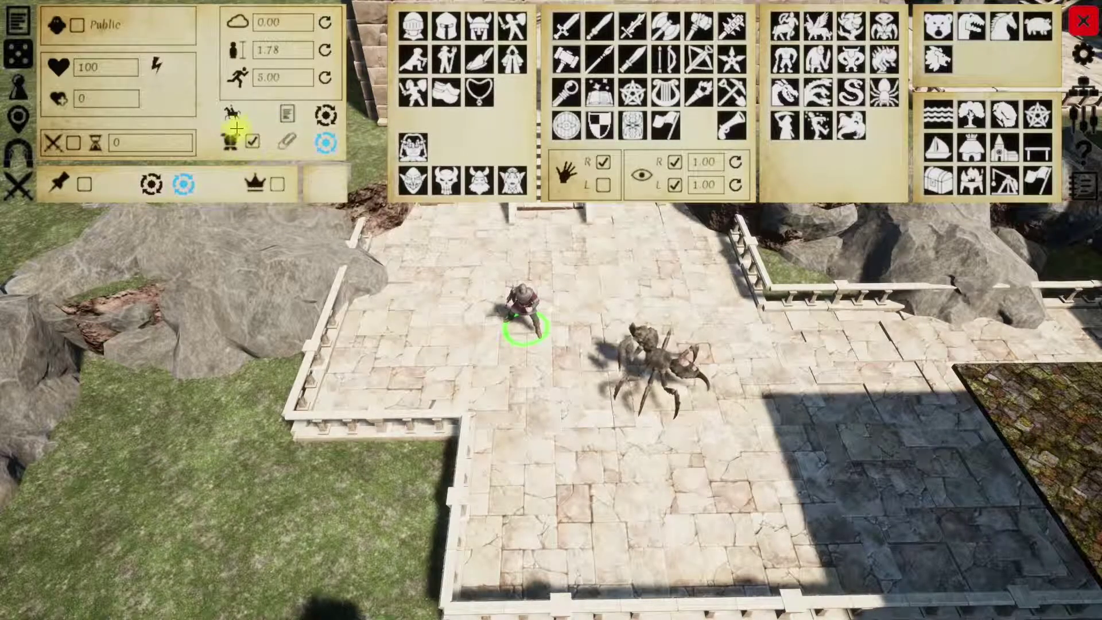
# Step: Select the creatures on the grass, toggle their armor and accessories off and on repeatedly, leave them shown, and clear the selection
pyautogui.press('s')
pyautogui.press('q')
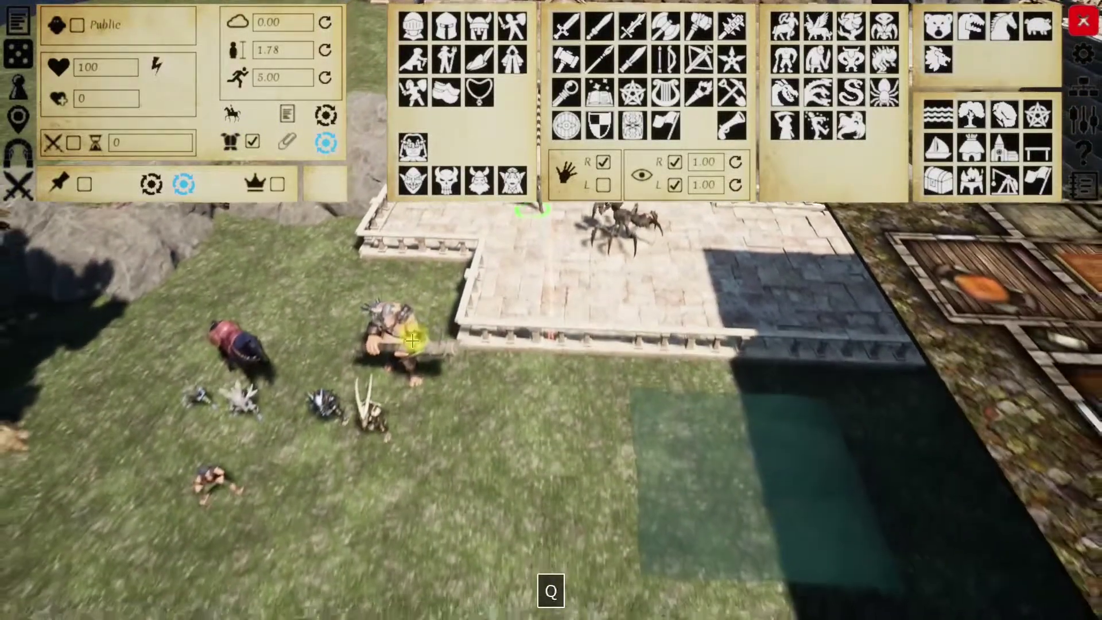
pyautogui.press('z')
pyautogui.press('s')
pyautogui.press('q')
pyautogui.moveTo(654, 391); pyautogui.dragTo(299, 415)
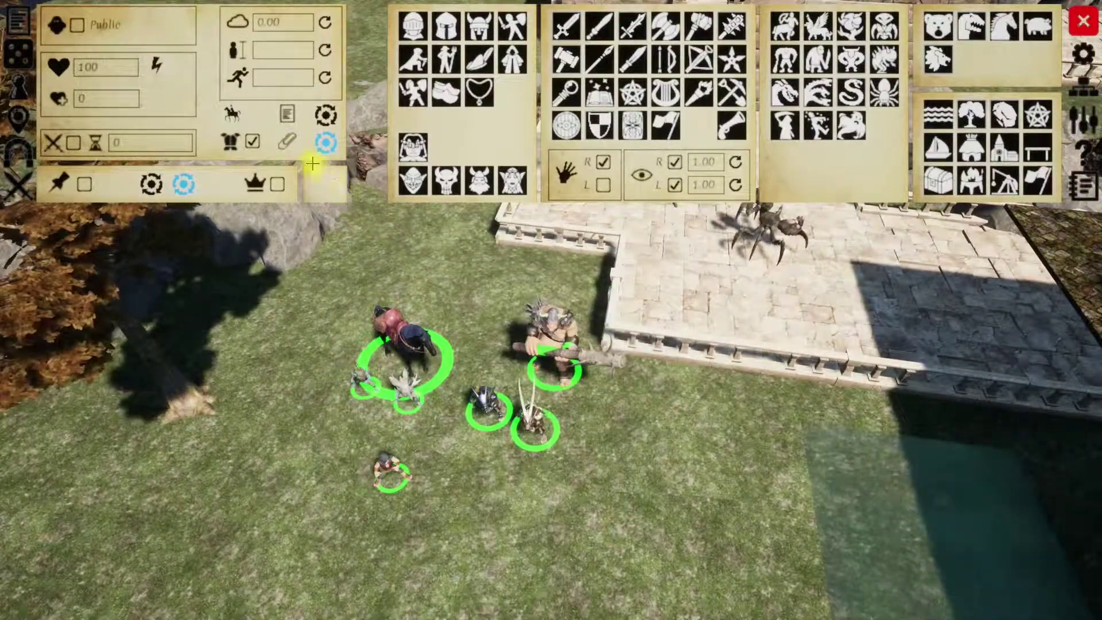
pyautogui.click(252, 143)
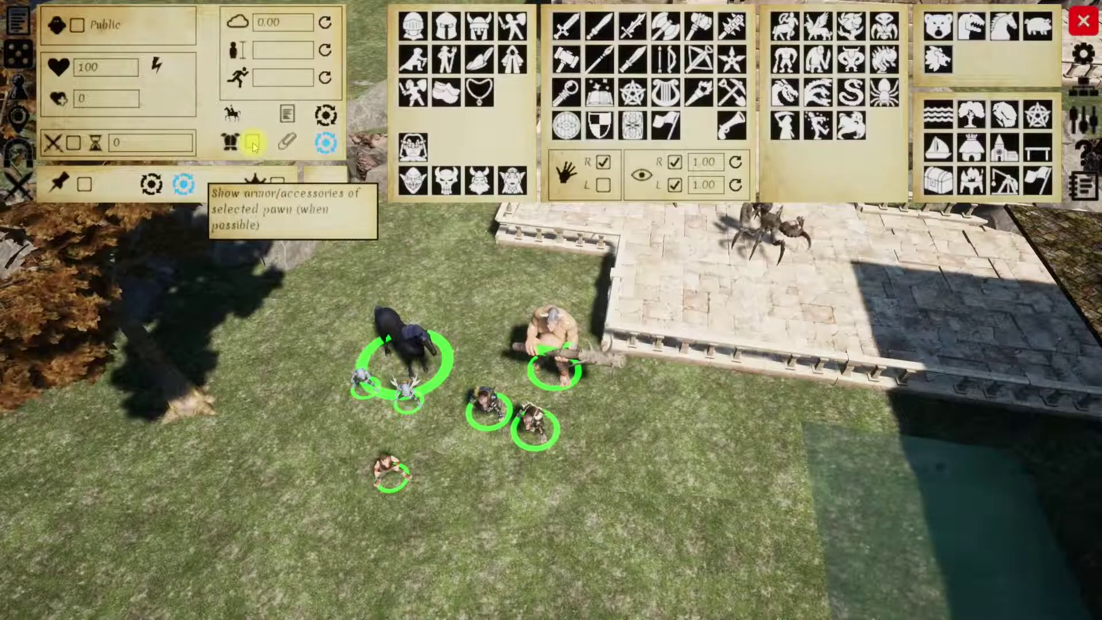
pyautogui.click(252, 142)
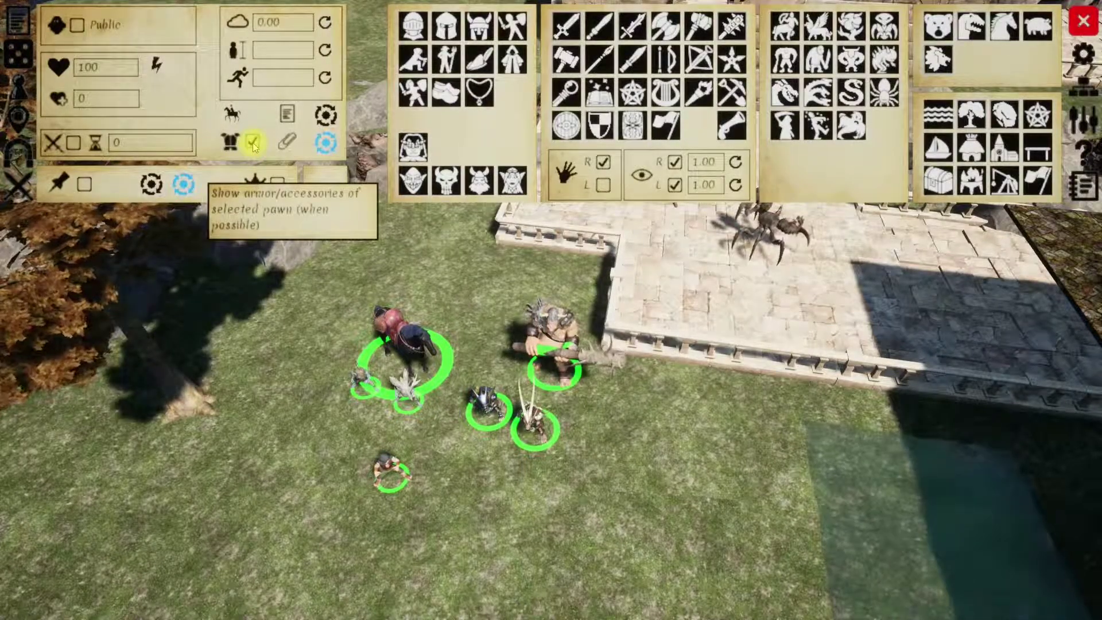
pyautogui.click(252, 142)
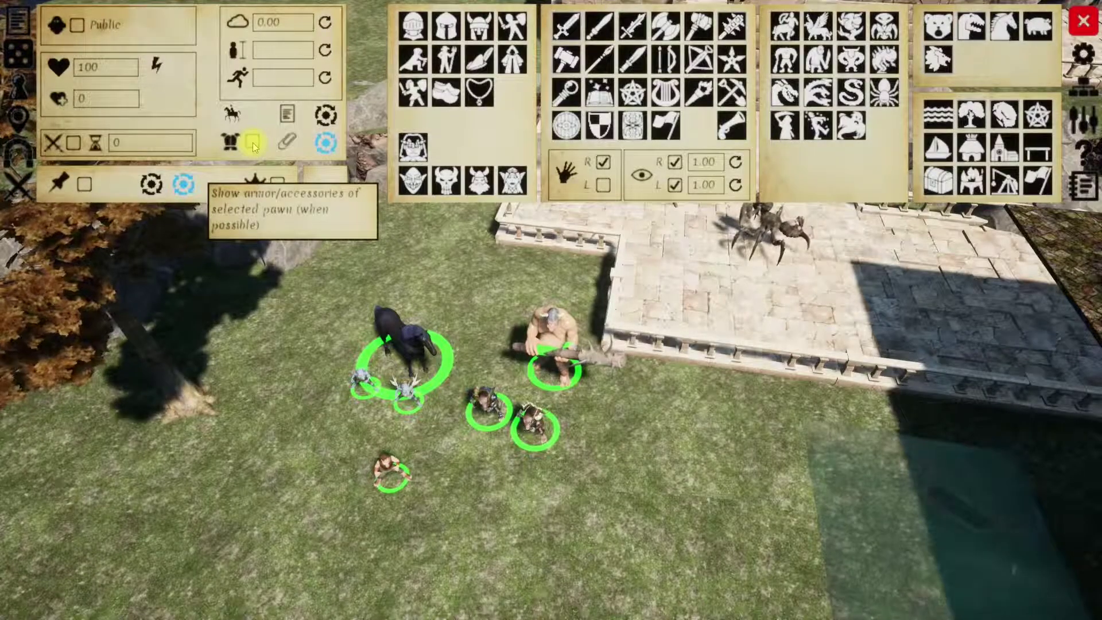
pyautogui.click(253, 142)
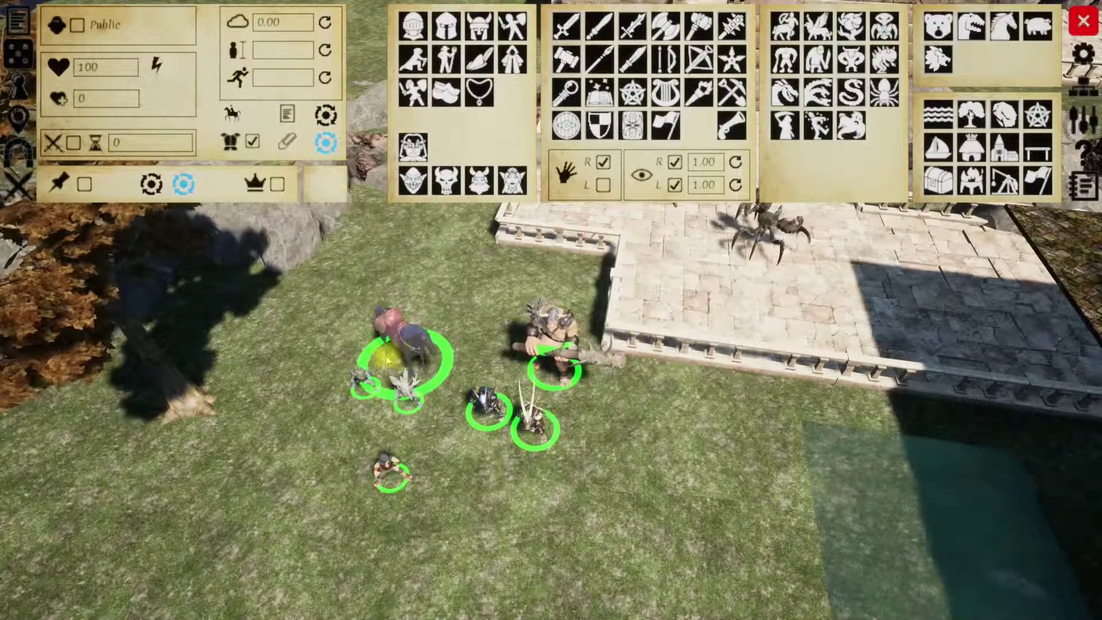
pyautogui.click(254, 142)
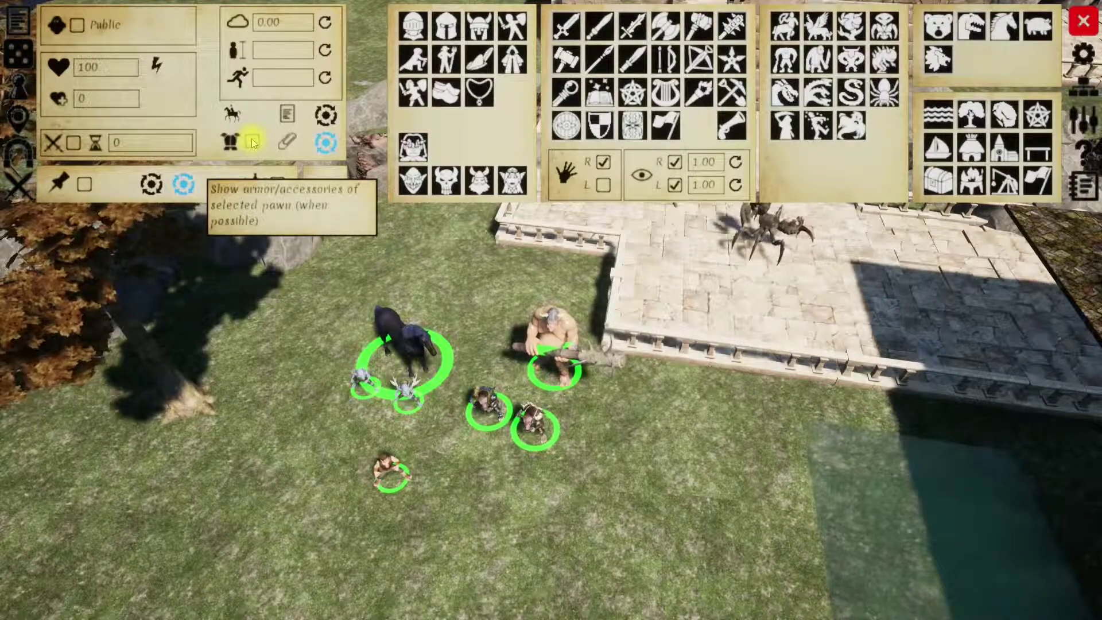
pyautogui.click(253, 142)
pyautogui.click(443, 288)
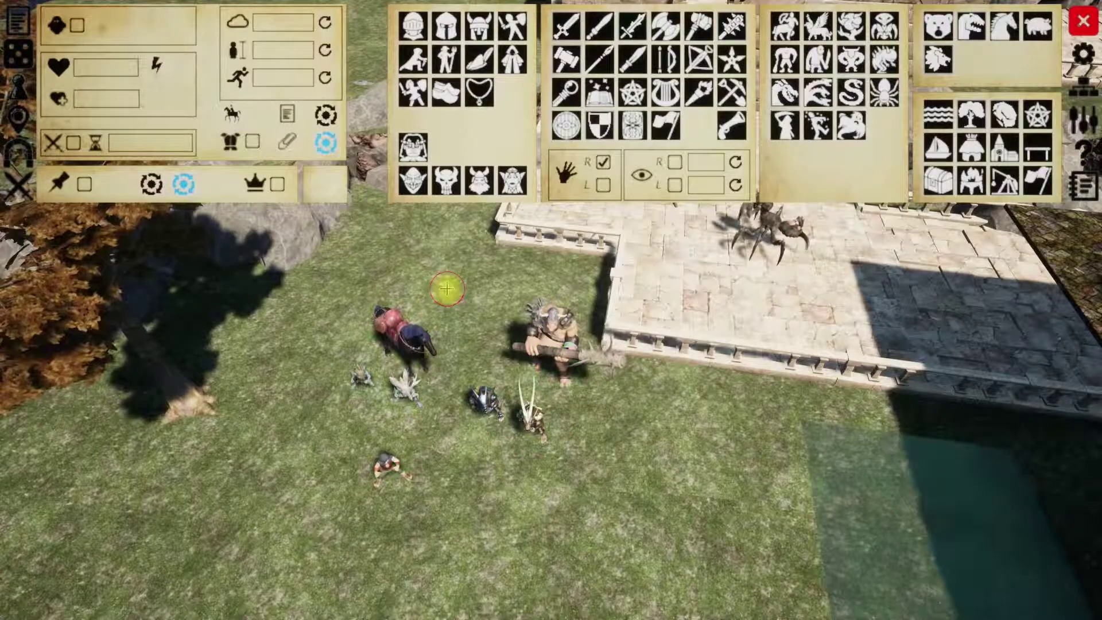
# Step: Marquee-select the creatures on the grass together with the orange-leaved tree next to them
pyautogui.press('s')
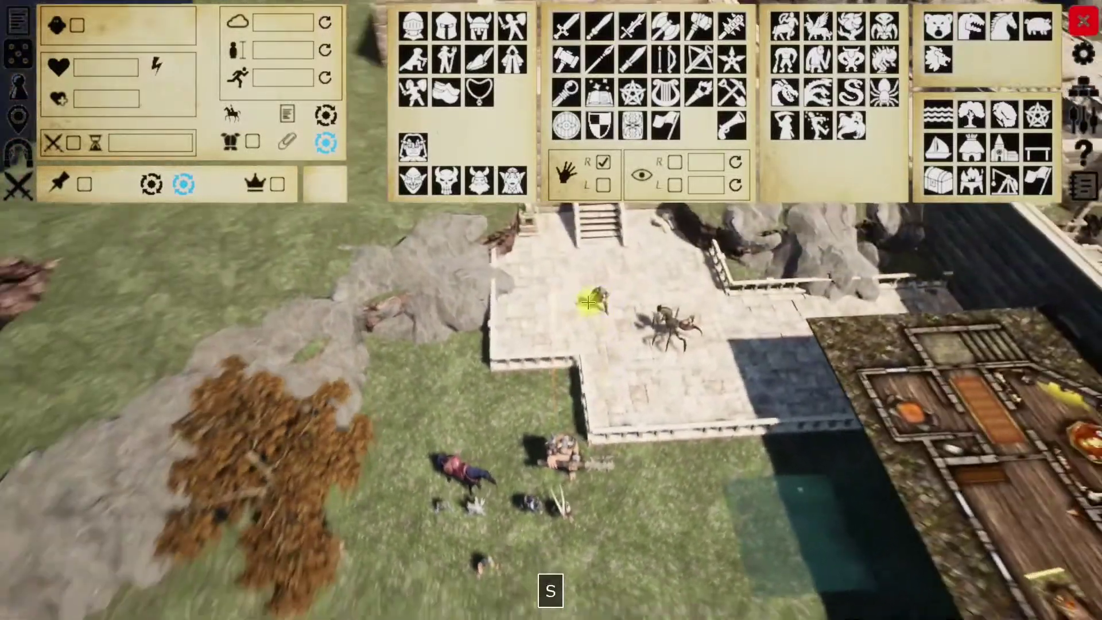
pyautogui.press('d')
pyautogui.press('a')
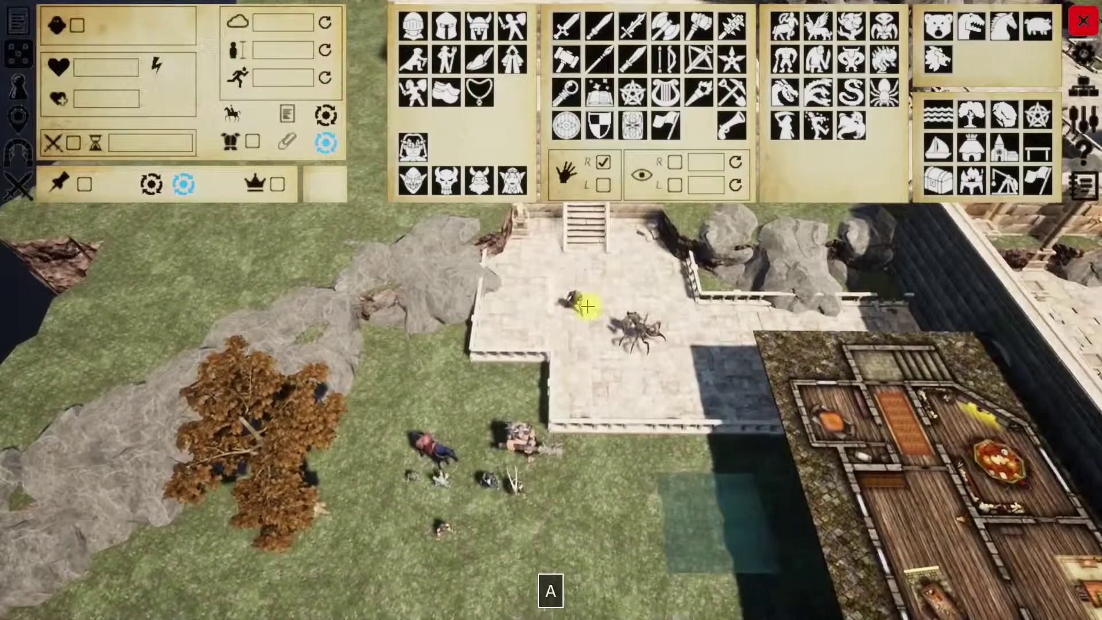
pyautogui.press('s')
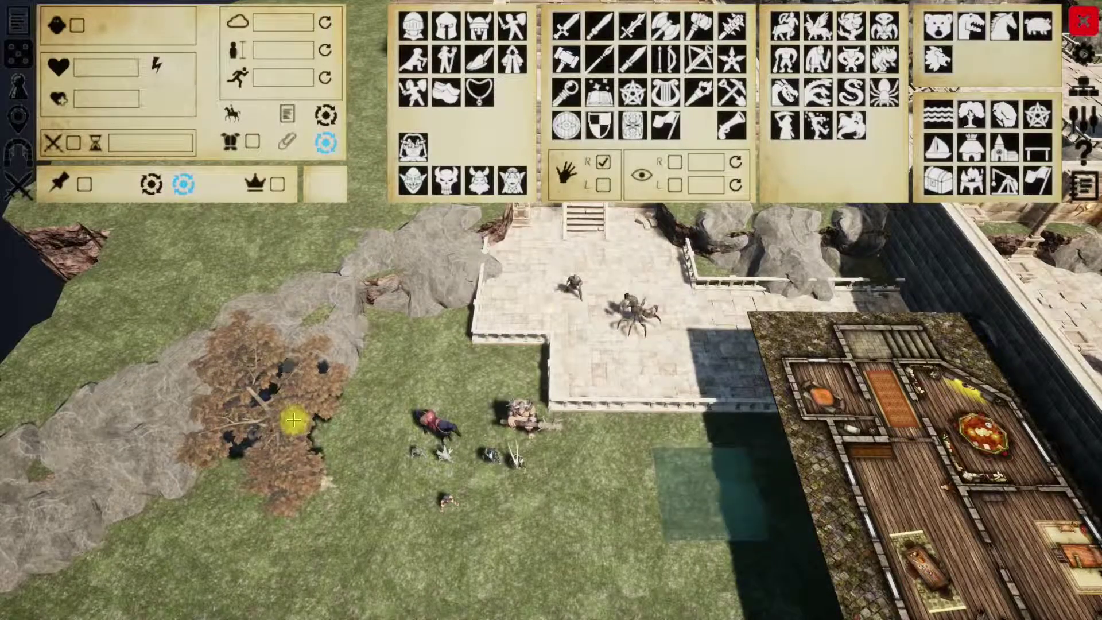
pyautogui.click(566, 416)
pyautogui.moveTo(476, 432); pyautogui.dragTo(226, 448)
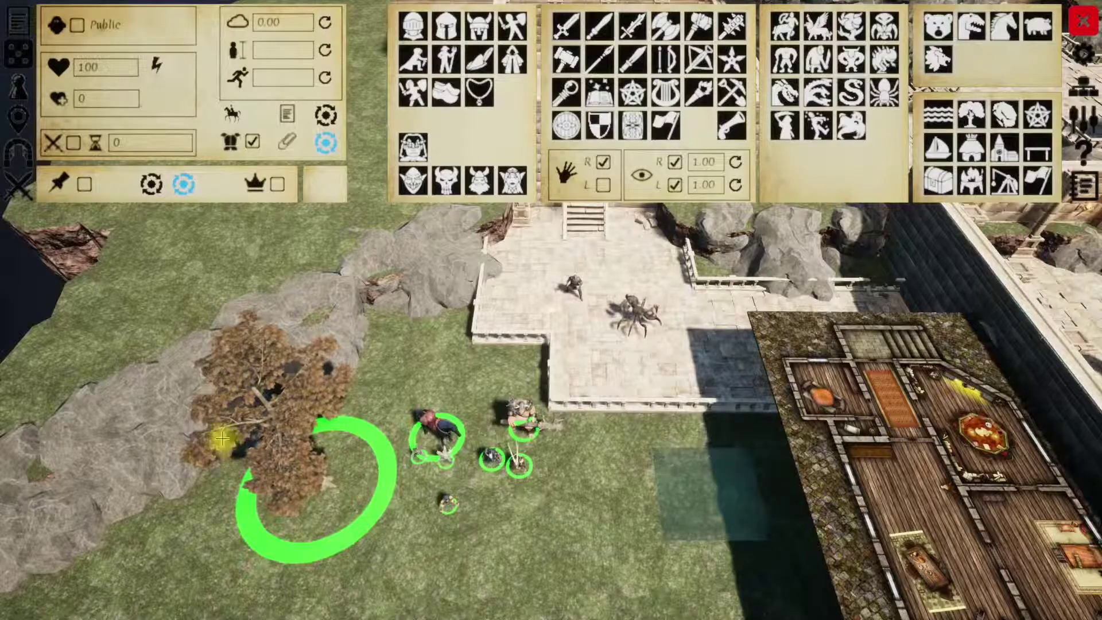
pyautogui.moveTo(583, 416); pyautogui.dragTo(184, 456)
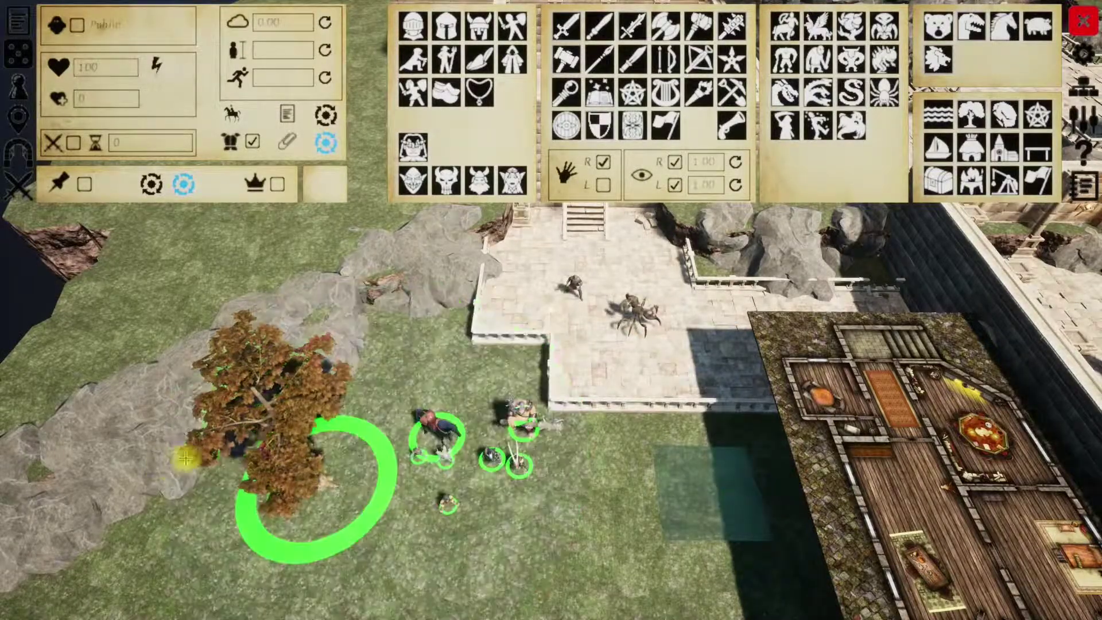
# Step: Pin the orange-leaved tree in place and marquee-select the creatures across the tree's area
pyautogui.click(293, 413)
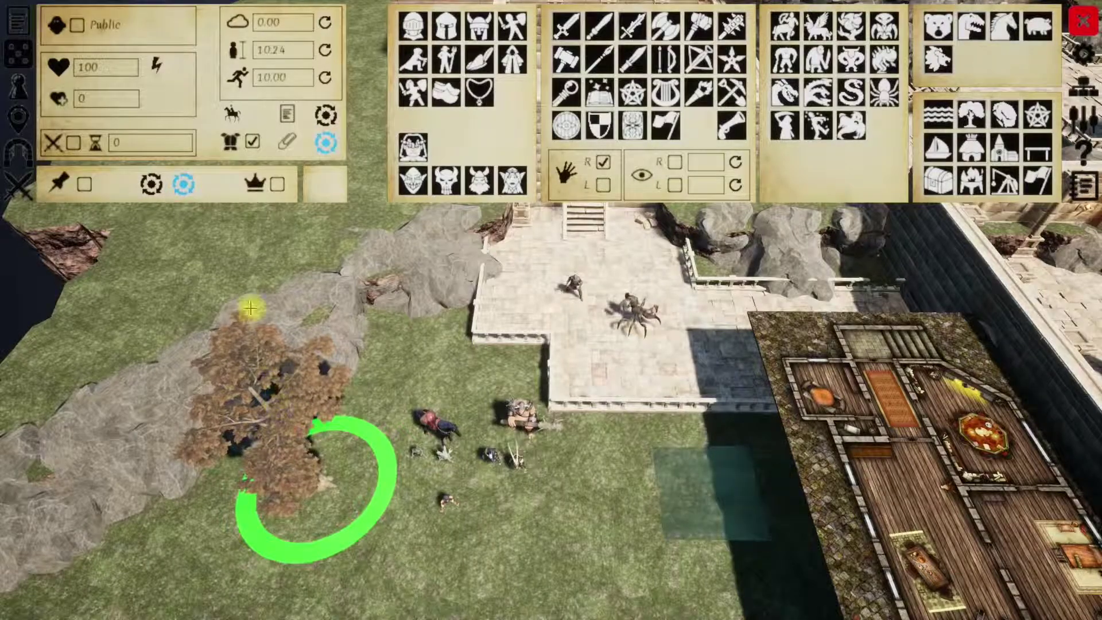
pyautogui.click(83, 184)
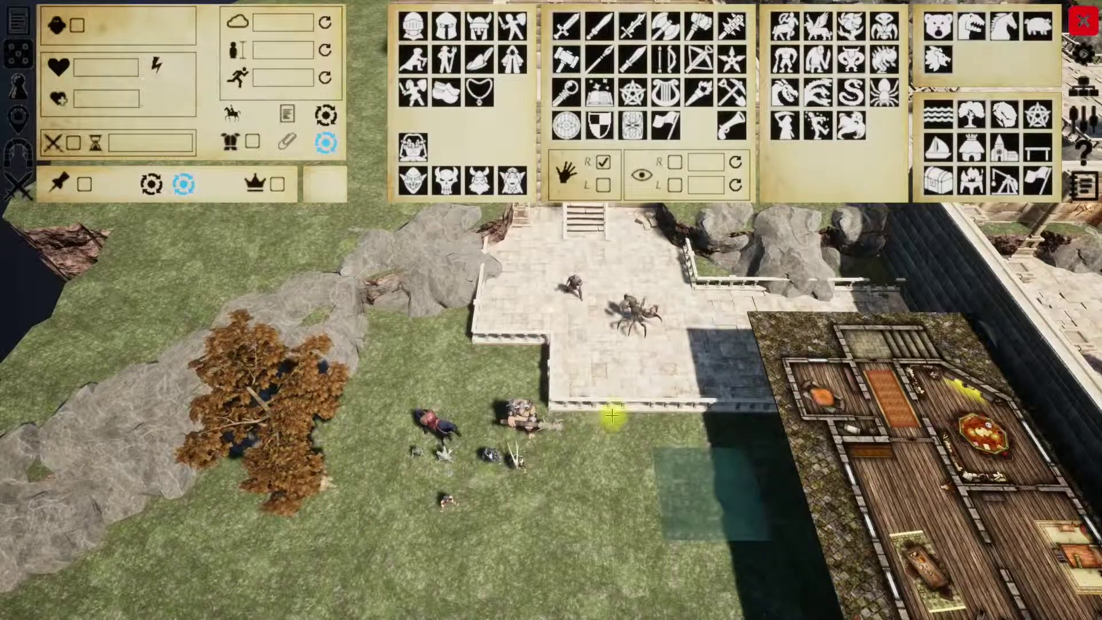
pyautogui.moveTo(390, 484); pyautogui.dragTo(166, 454)
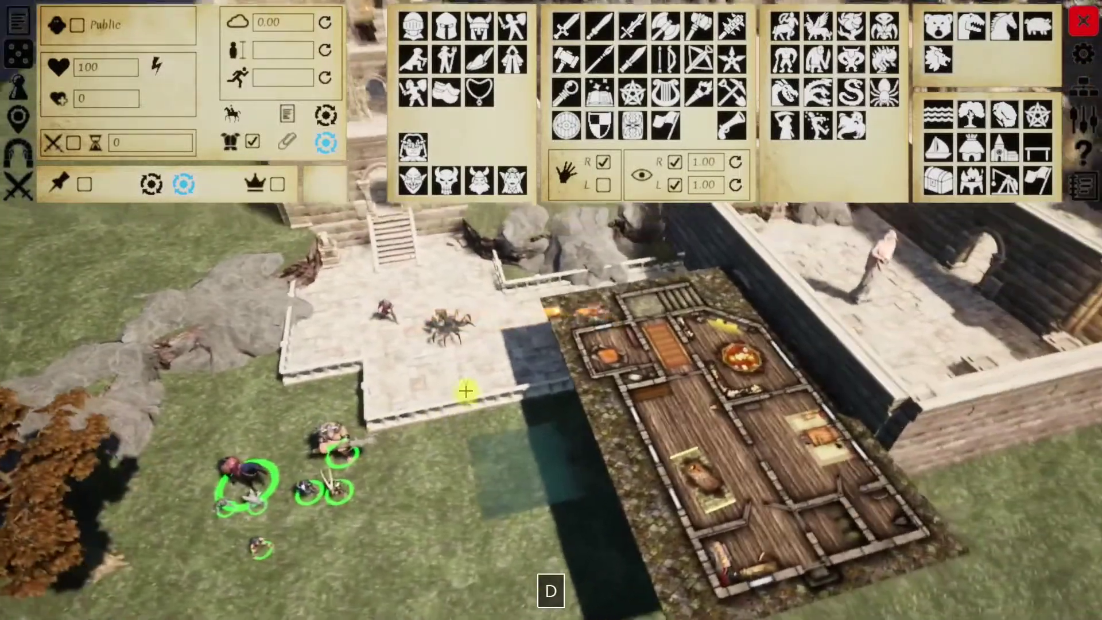
# Step: Move the horned warrior from the grass onto the tavern floor-plan board and select the board itself
pyautogui.press('a')
pyautogui.press('d')
pyautogui.press('a')
pyautogui.press('z')
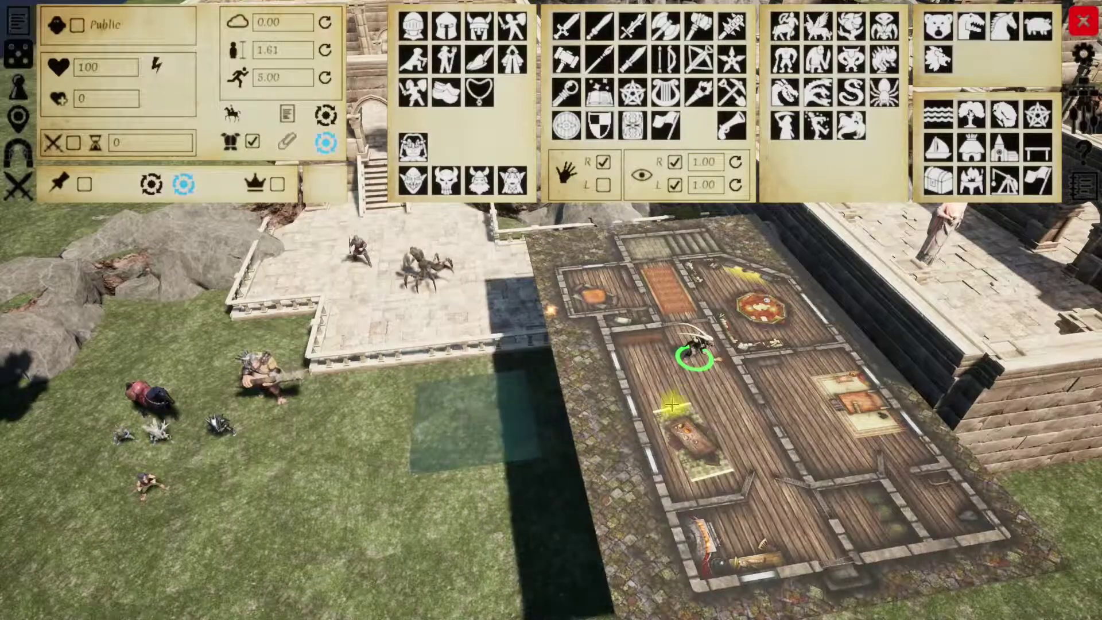
pyautogui.click(659, 341)
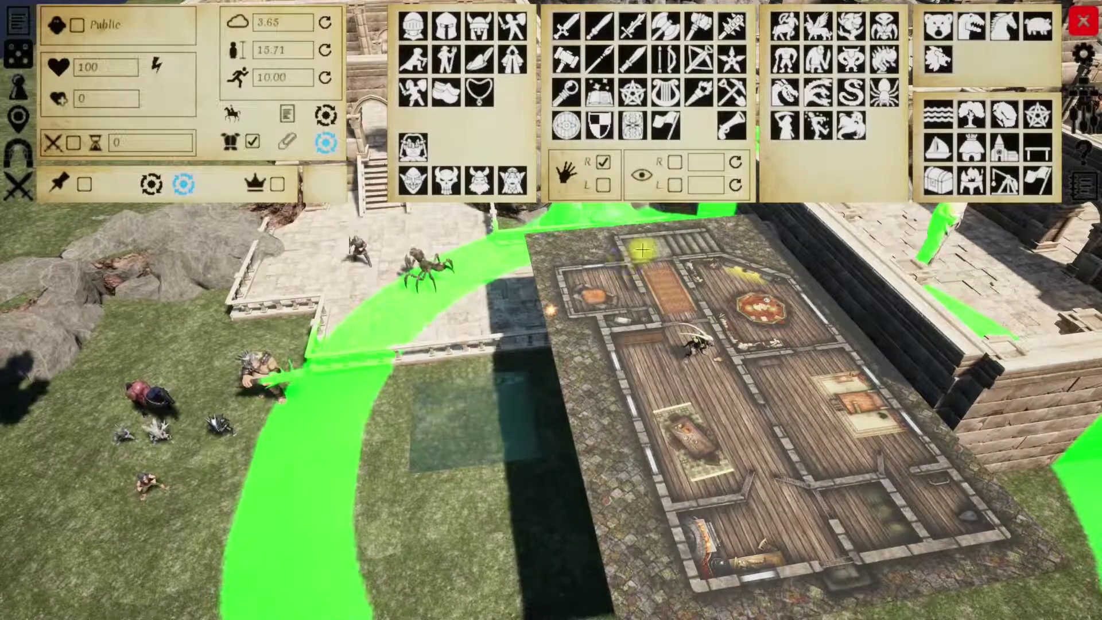
pyautogui.press('Escape')
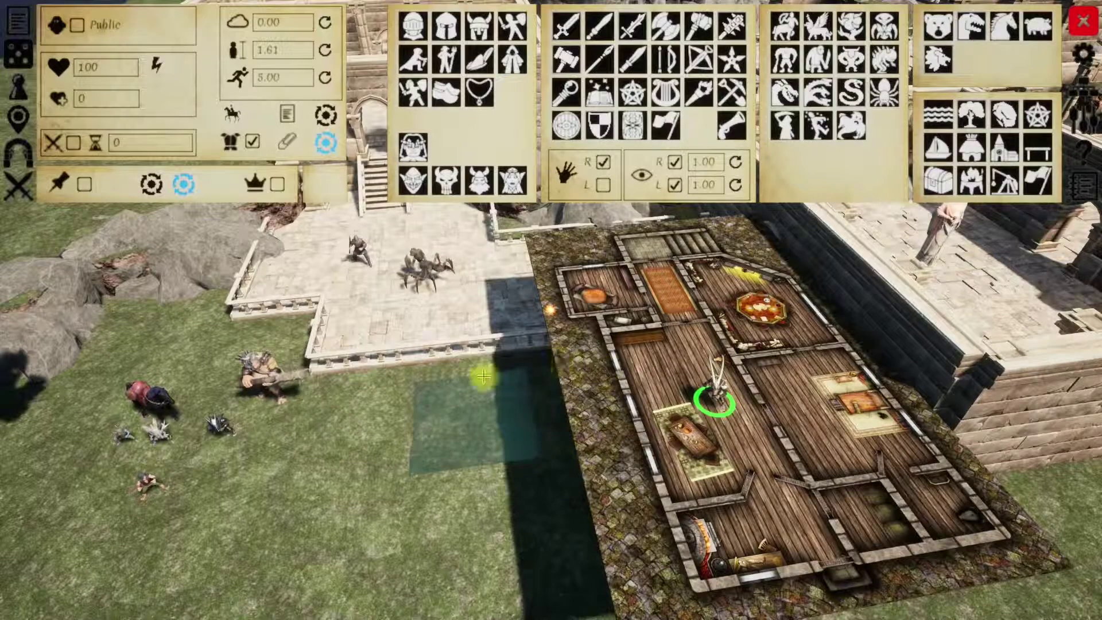
# Step: Enlarge the water surface to 64.34 at height 1.09 so it covers the lawn, and pin it
pyautogui.press('q')
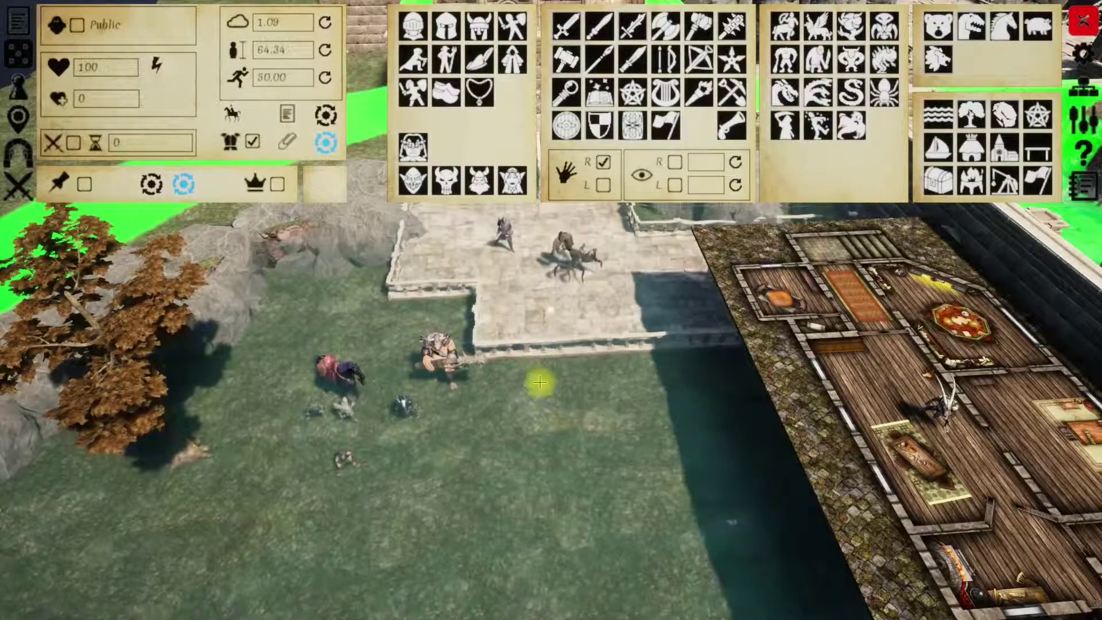
pyautogui.click(102, 201)
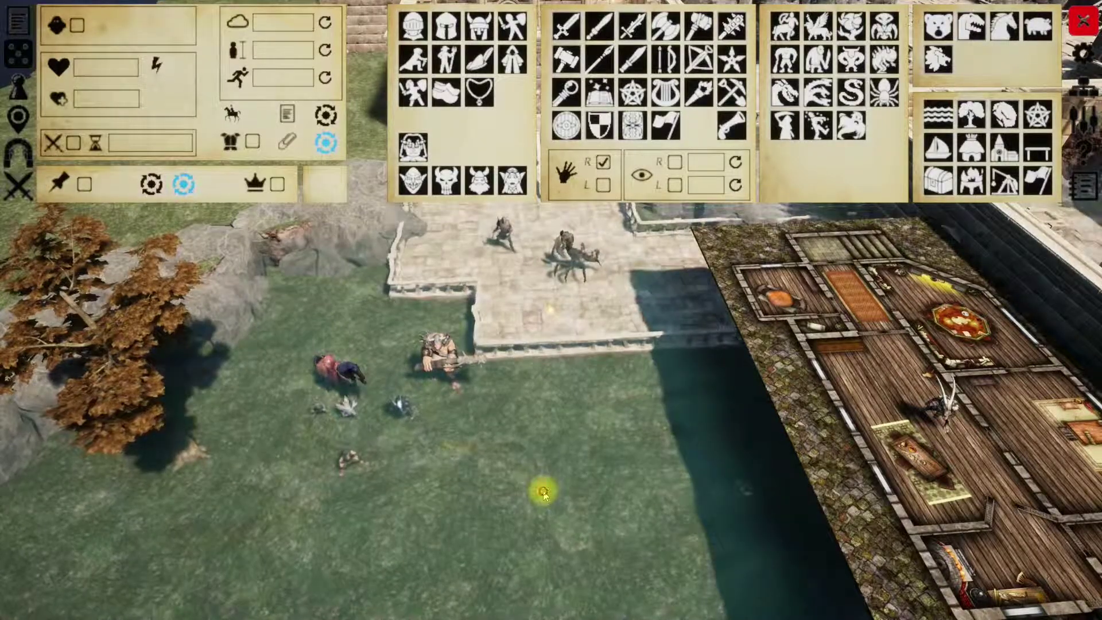
# Step: Test marquee selection around the small creatures standing in the water, and clear the selection
pyautogui.moveTo(391, 436); pyautogui.dragTo(319, 418)
pyautogui.moveTo(462, 411); pyautogui.dragTo(387, 403)
pyautogui.click(534, 468)
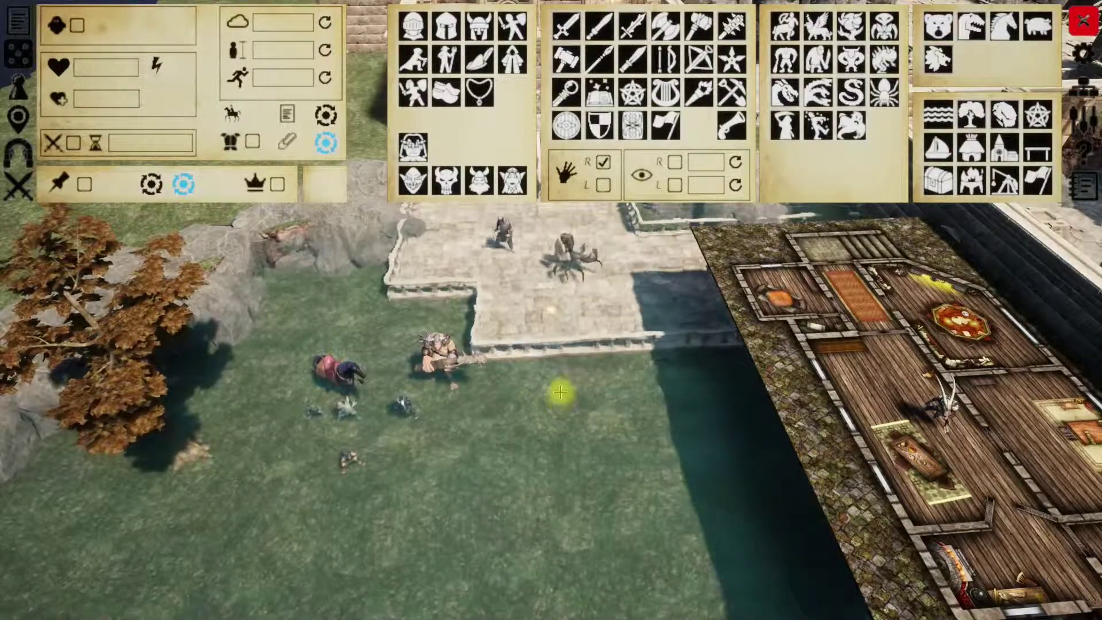
pyautogui.press('e')
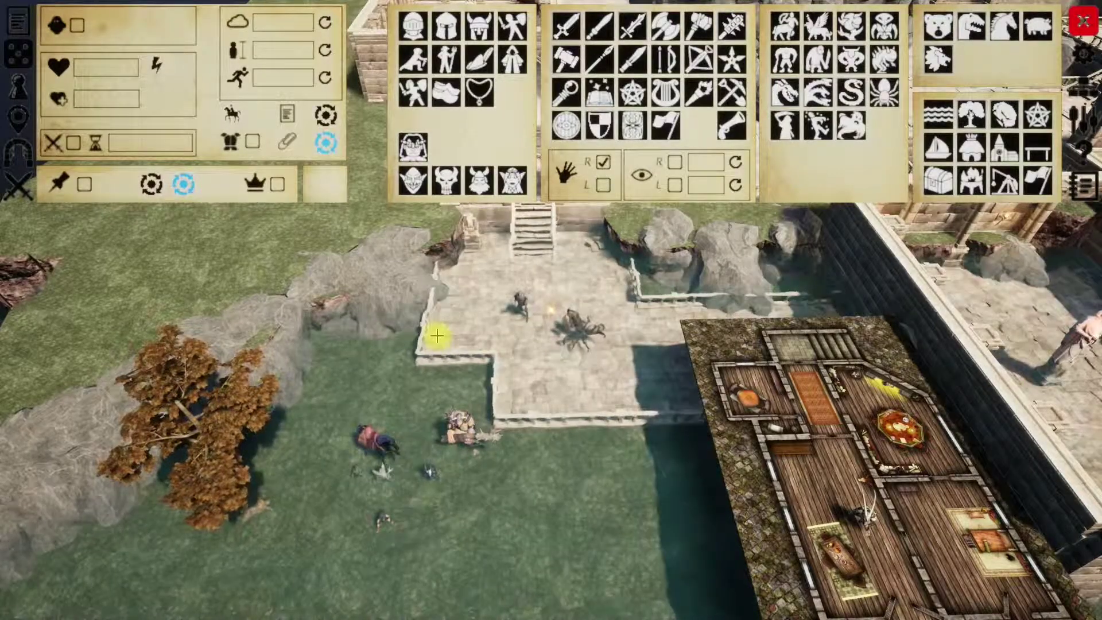
# Step: Unpin the large water surface, reduce its size to 4.00 and select it on the grass
pyautogui.click(190, 183)
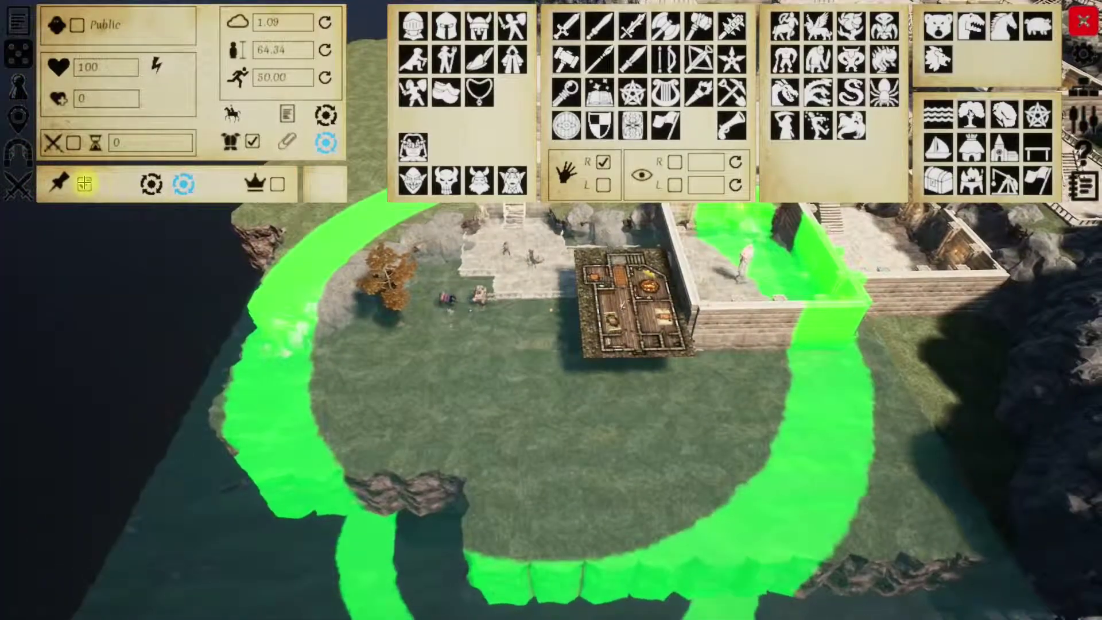
pyautogui.click(84, 182)
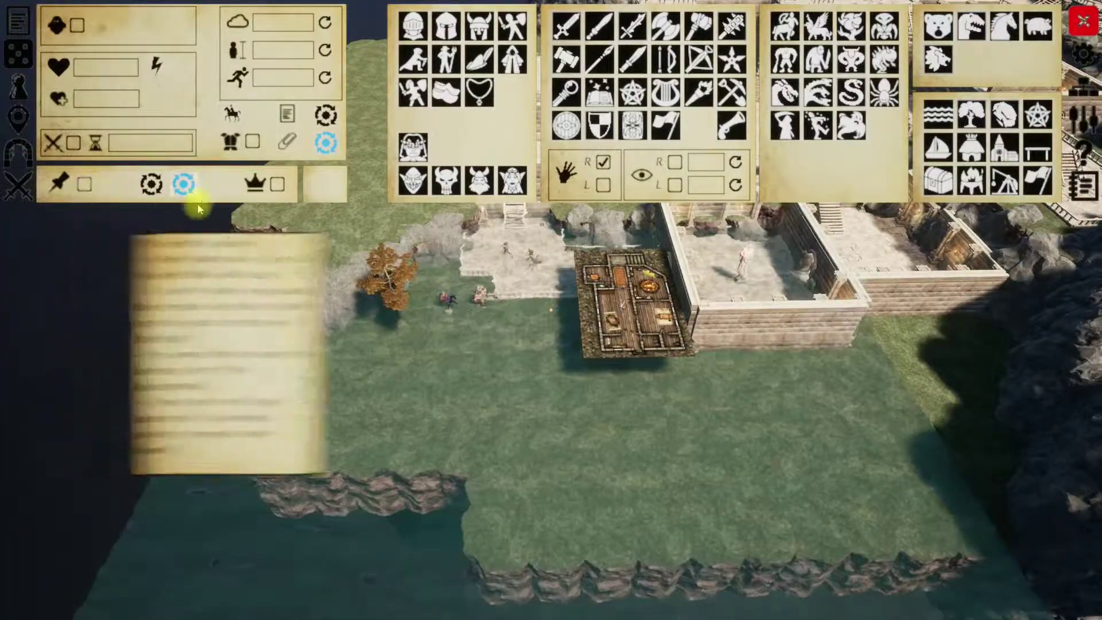
pyautogui.click(514, 361)
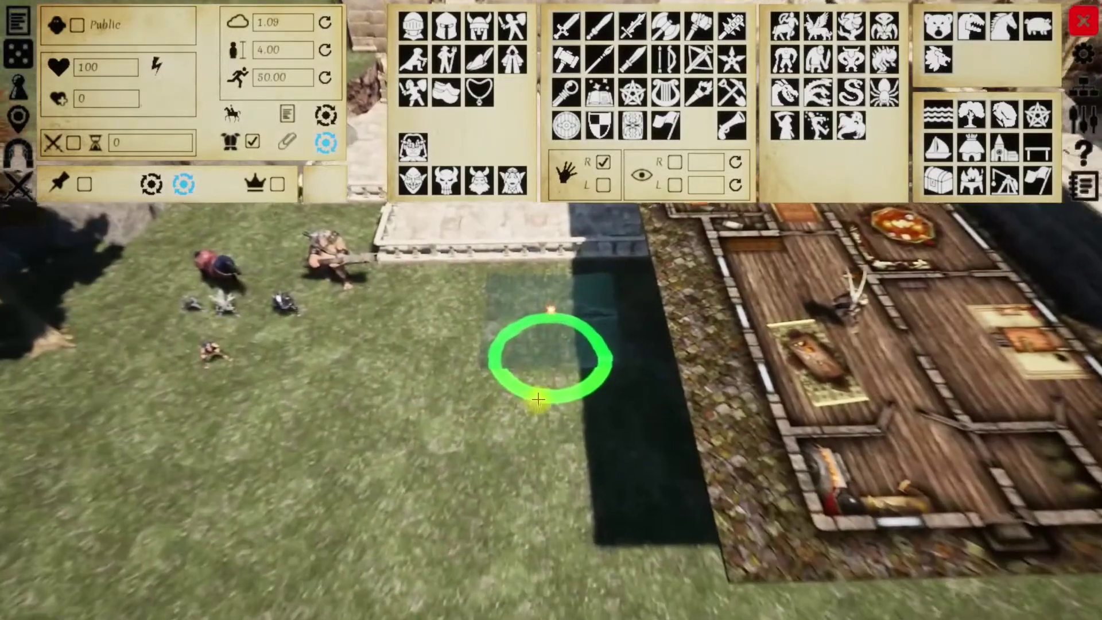
# Step: Temporarily allow pinned objects to be selected, unpin the orange-leaved tree, and switch that override off
pyautogui.press('q')
pyautogui.press('e')
pyautogui.press('z')
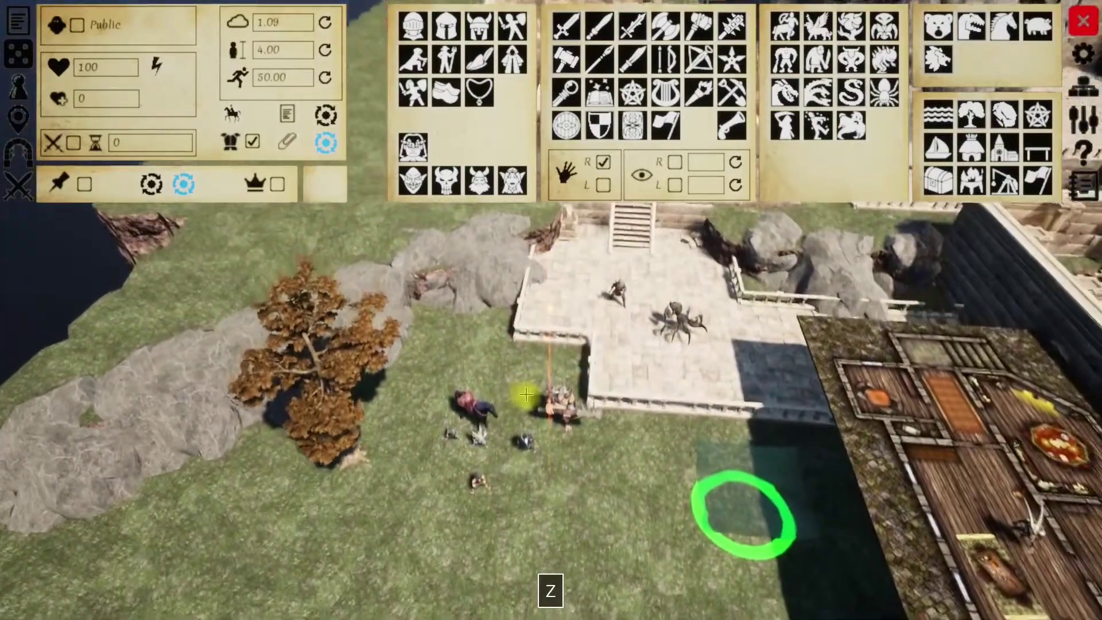
pyautogui.press('d')
pyautogui.press('s')
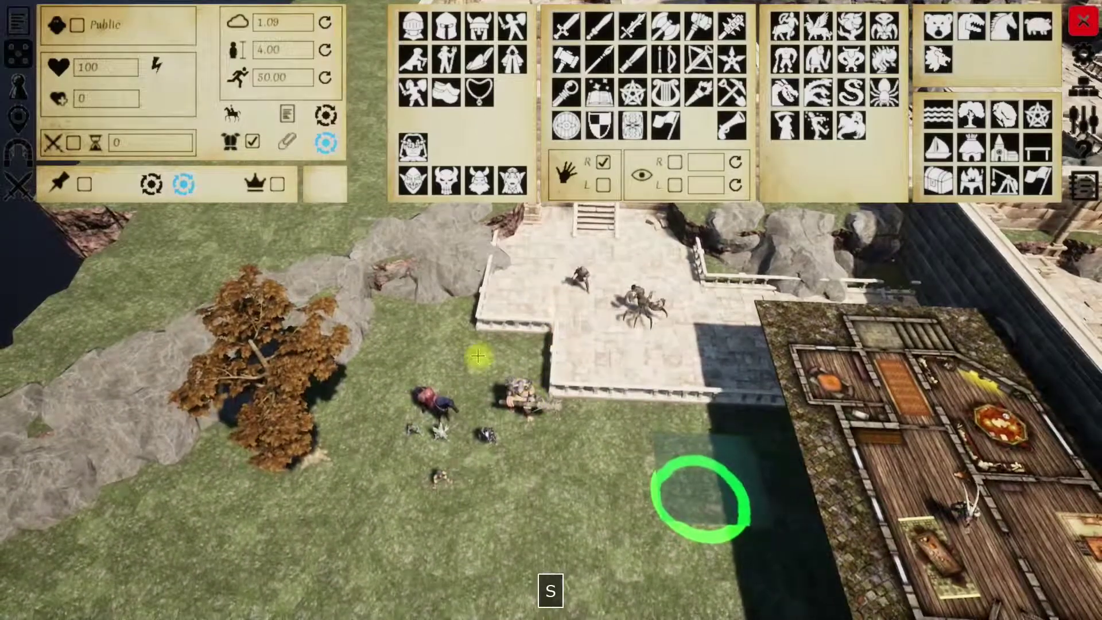
pyautogui.press('d')
pyautogui.press('q')
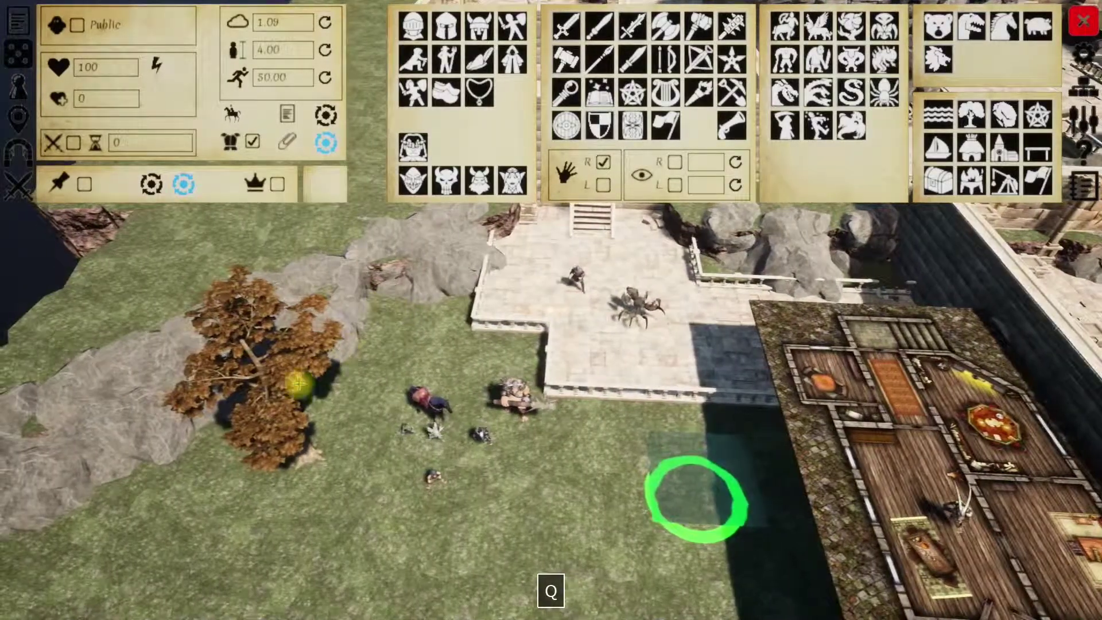
pyautogui.click(276, 185)
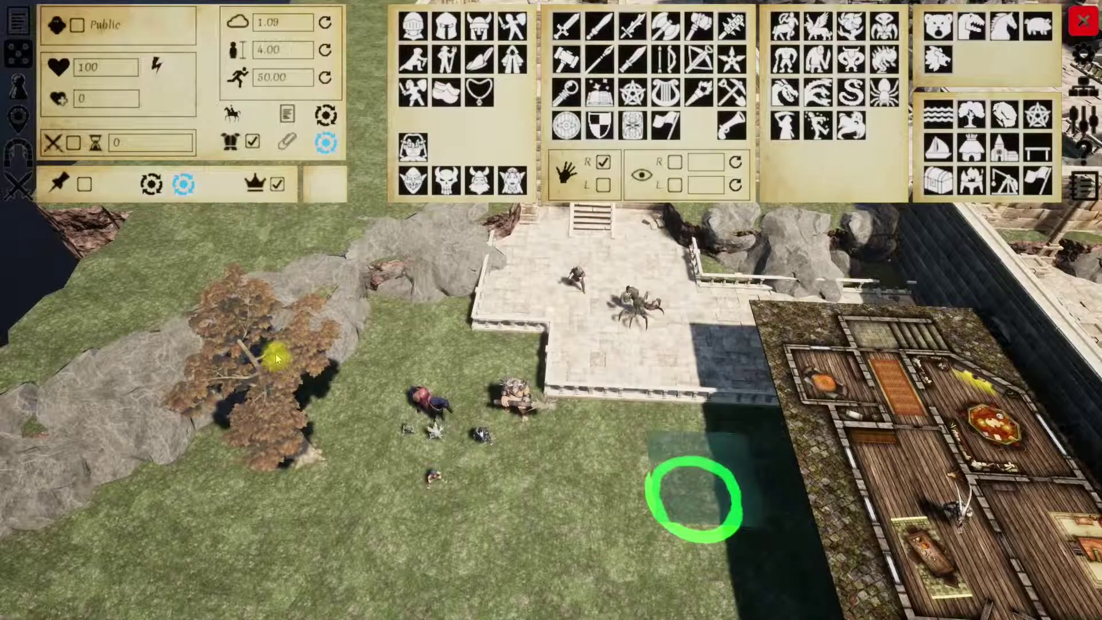
pyautogui.click(259, 439)
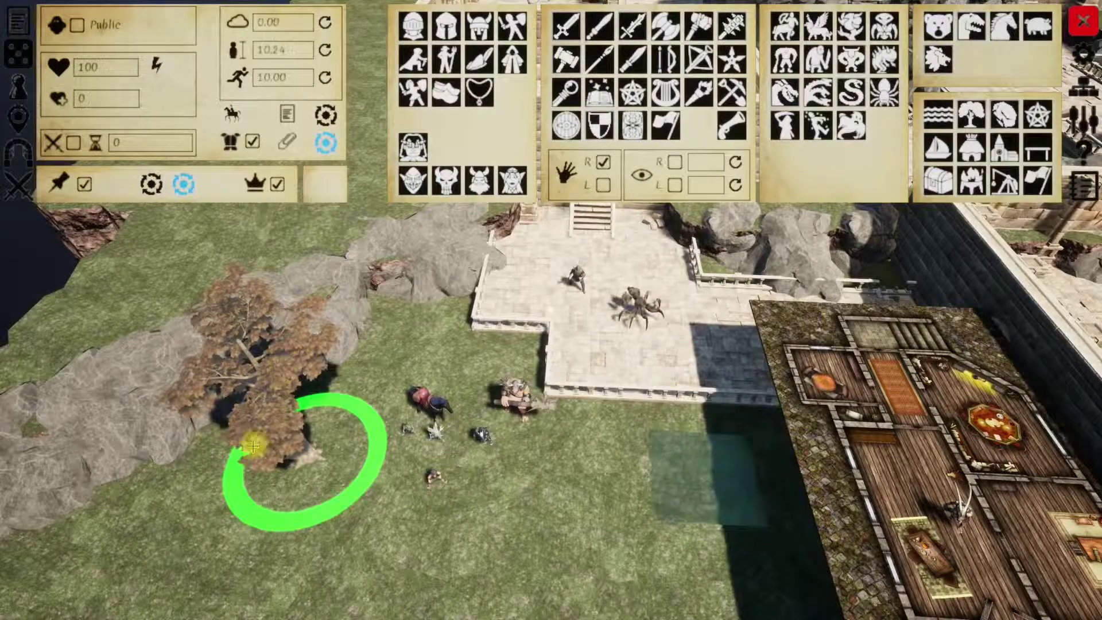
pyautogui.click(83, 183)
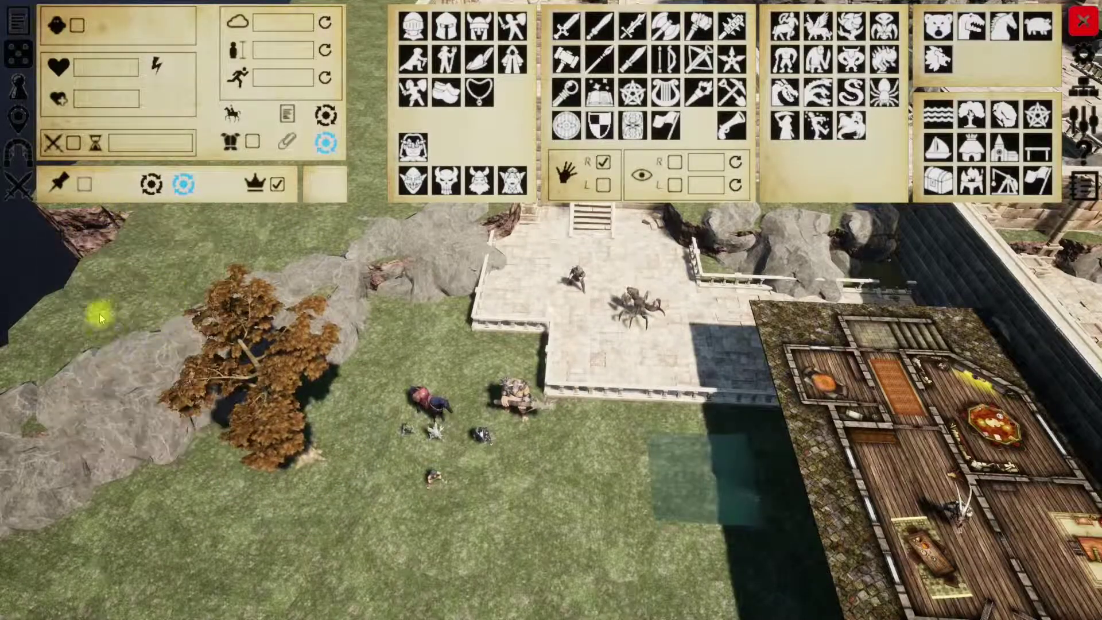
pyautogui.click(277, 184)
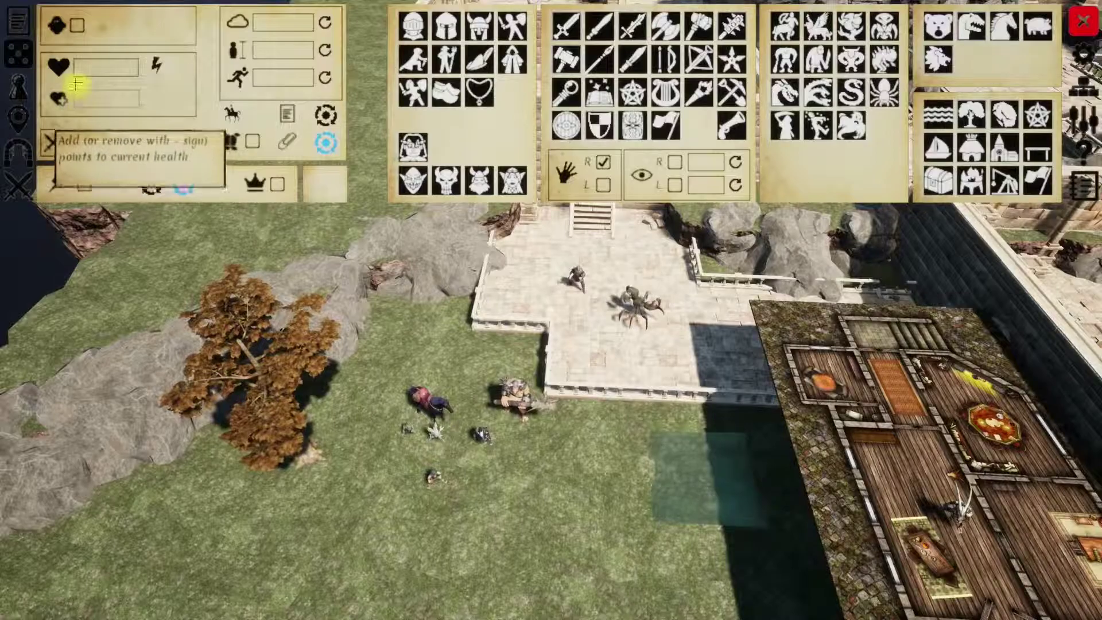
# Step: Set the spider's current health to 4, add points to reach 11, and subtract points to reach 7
pyautogui.press('a')
pyautogui.scroll(5, 531, 324)
pyautogui.press('q')
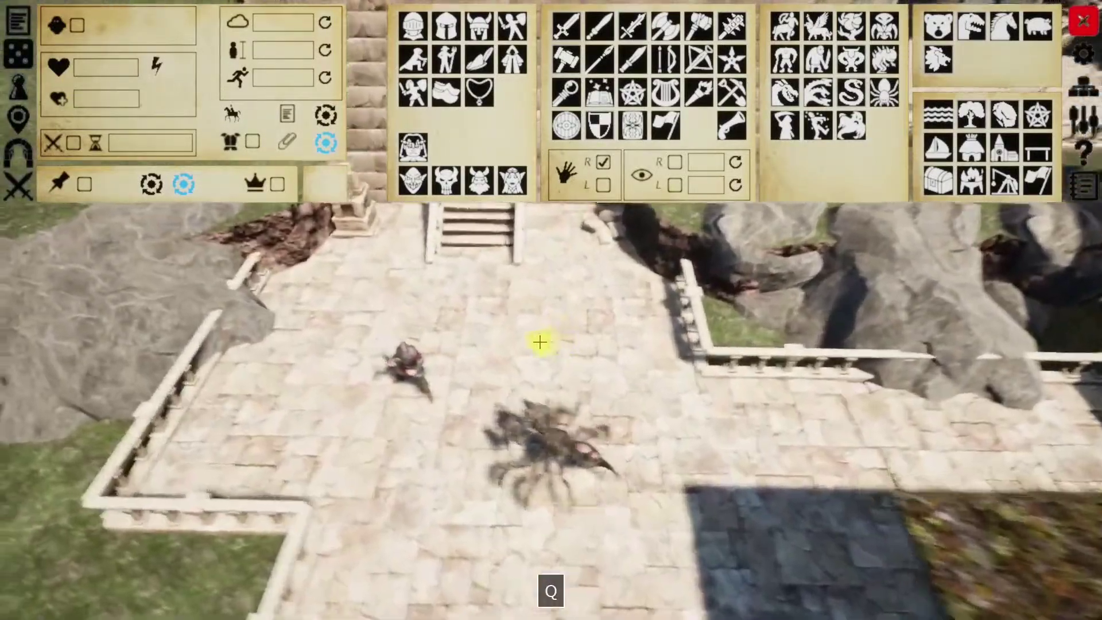
pyautogui.press('s')
pyautogui.press('e')
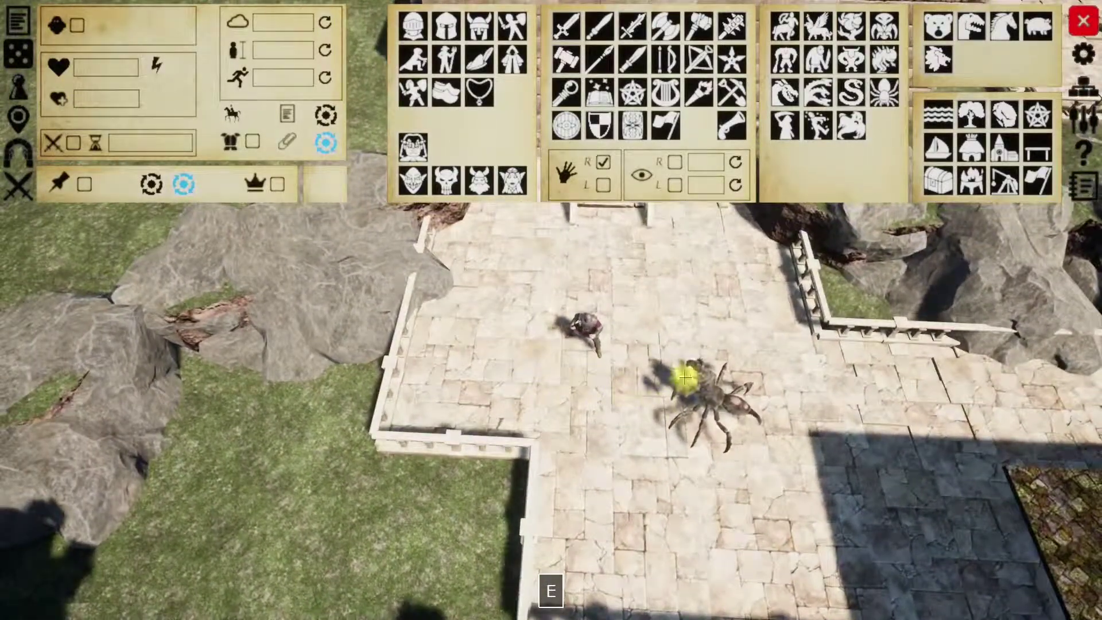
pyautogui.click(109, 72)
pyautogui.write('4')
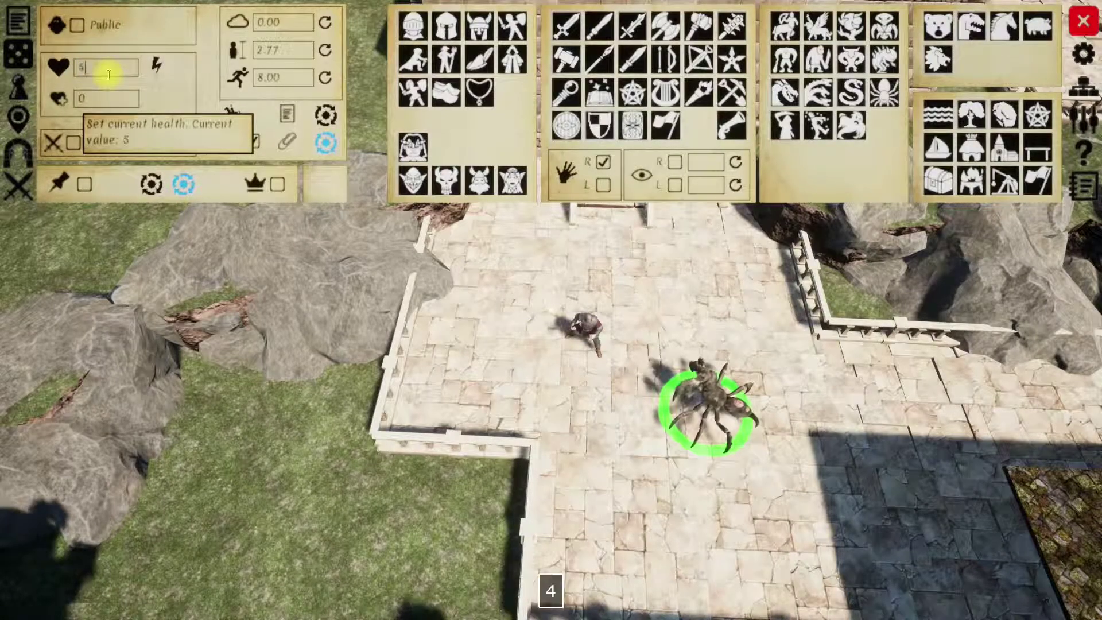
pyautogui.press('Return')
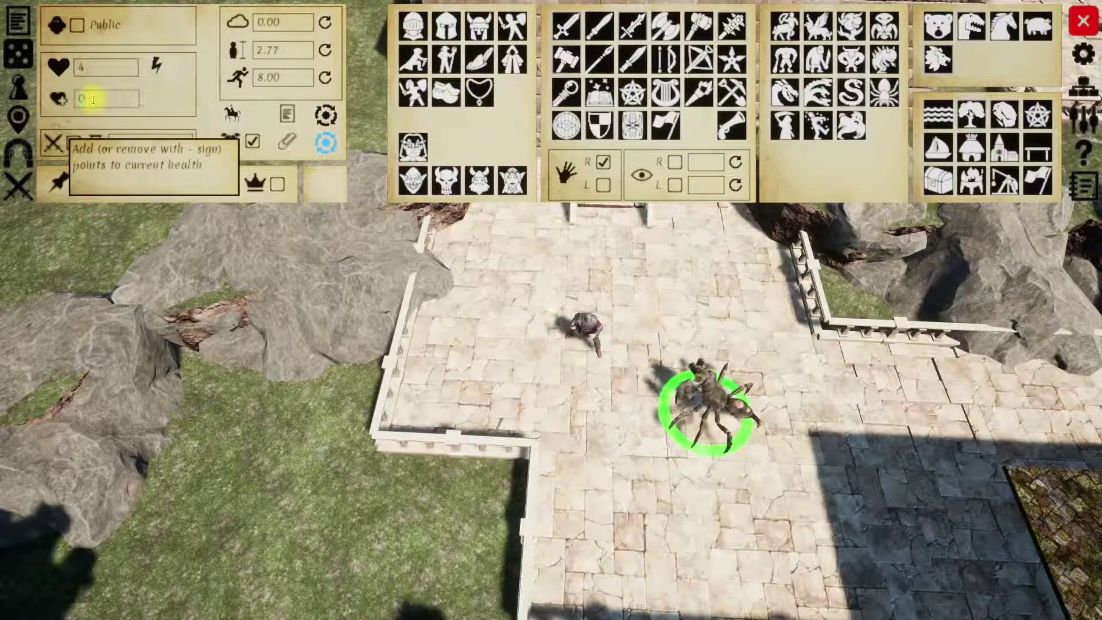
pyautogui.press('Return')
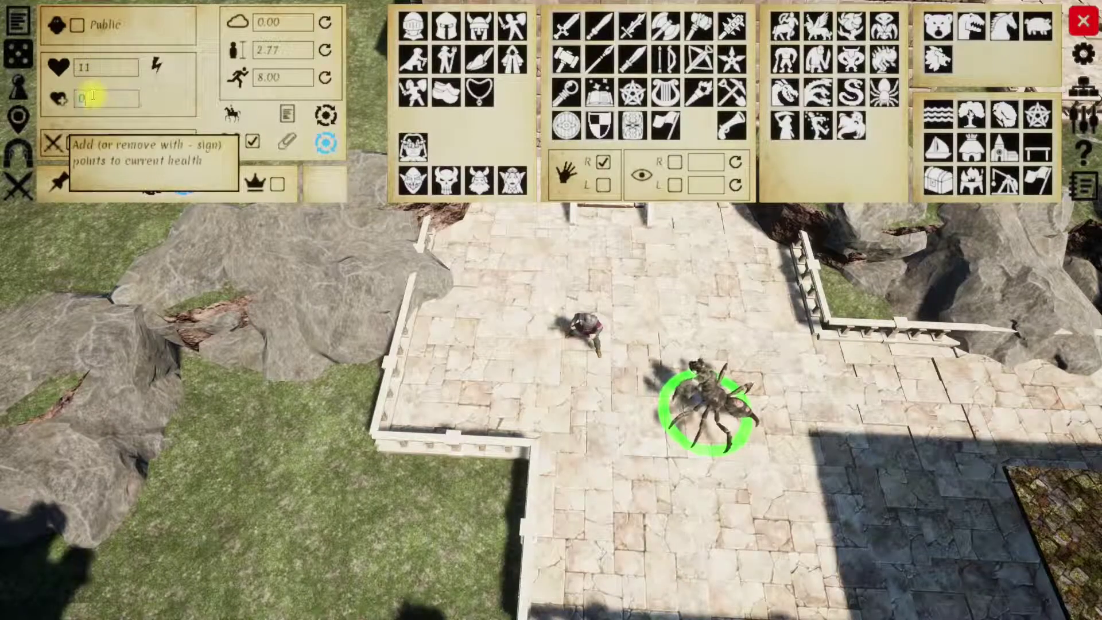
pyautogui.press('Return')
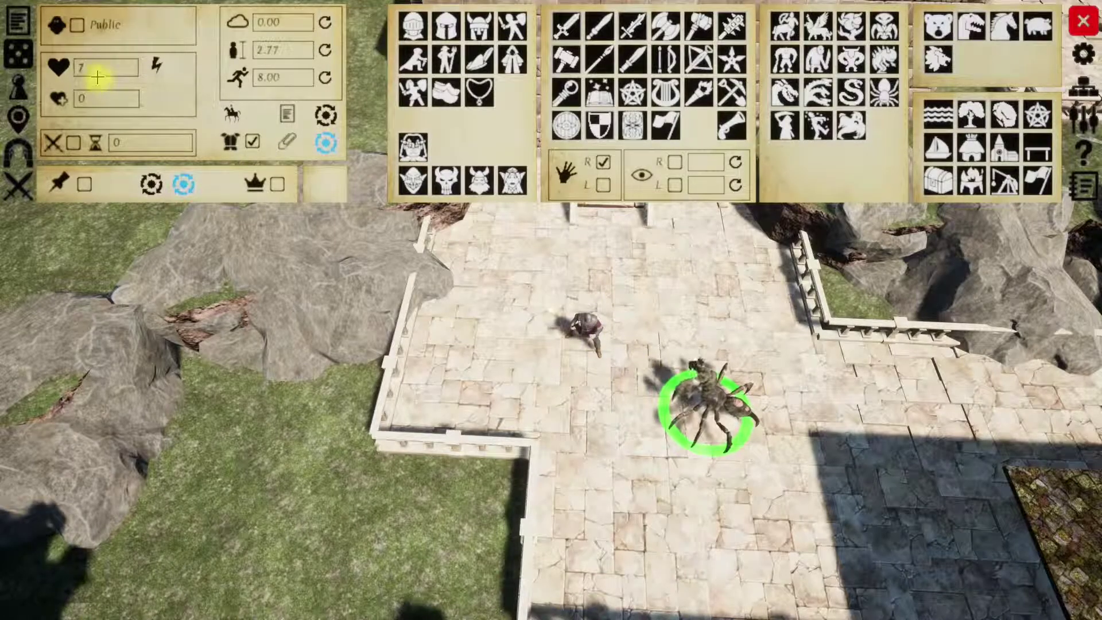
# Step: Remove 12 health points from the spider, and add points to bring its health to 5
pyautogui.click(102, 100)
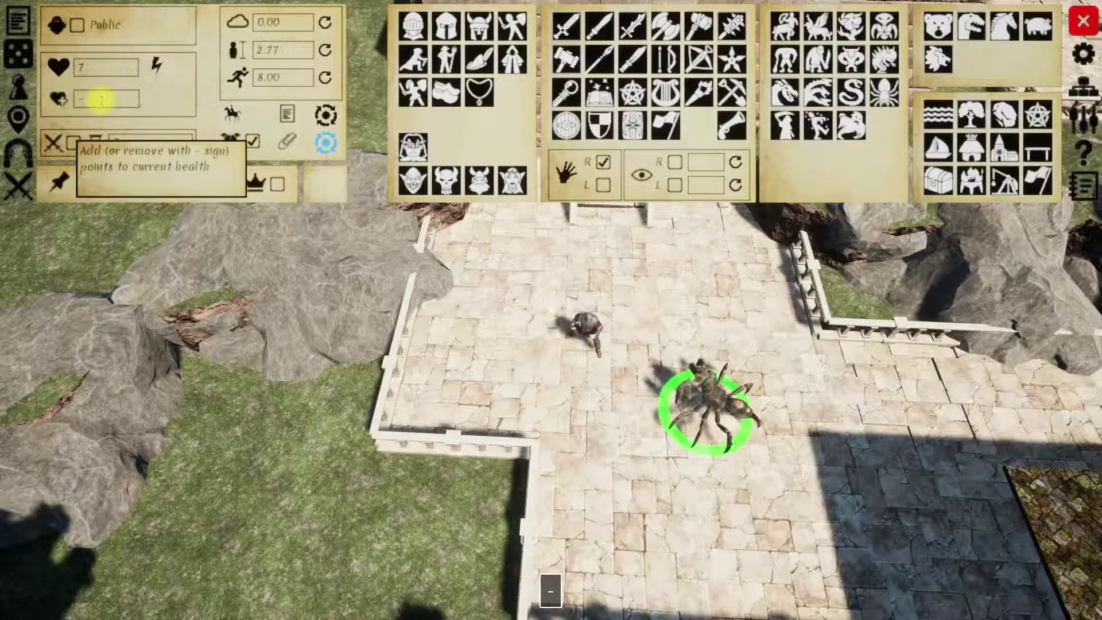
pyautogui.write('-12')
pyautogui.press('Return')
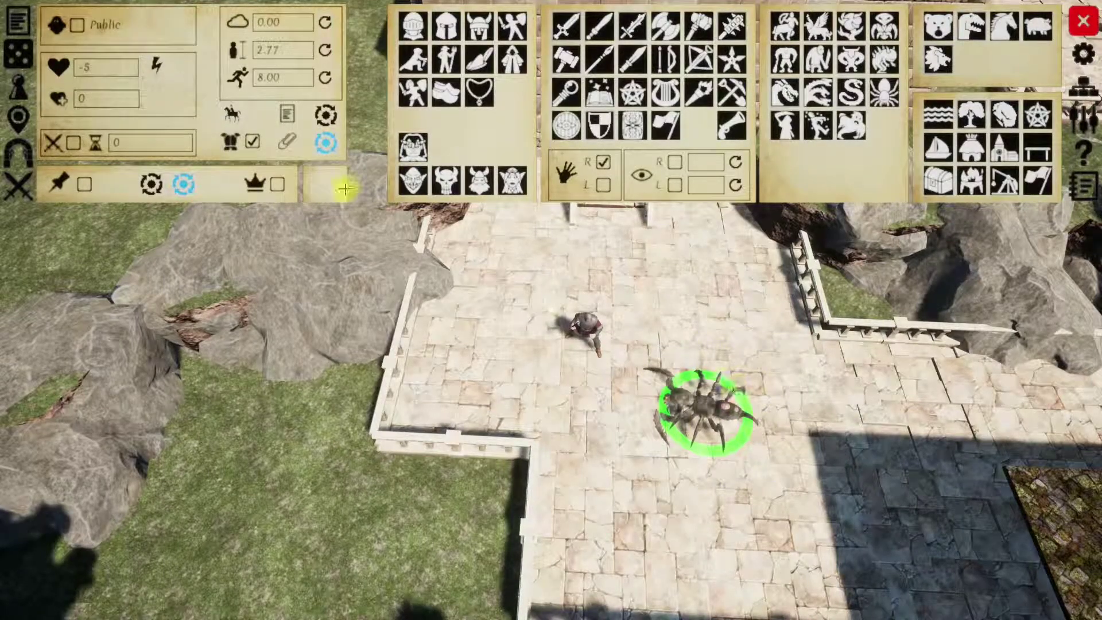
pyautogui.click(95, 100)
pyautogui.write('11')
pyautogui.press('Return')
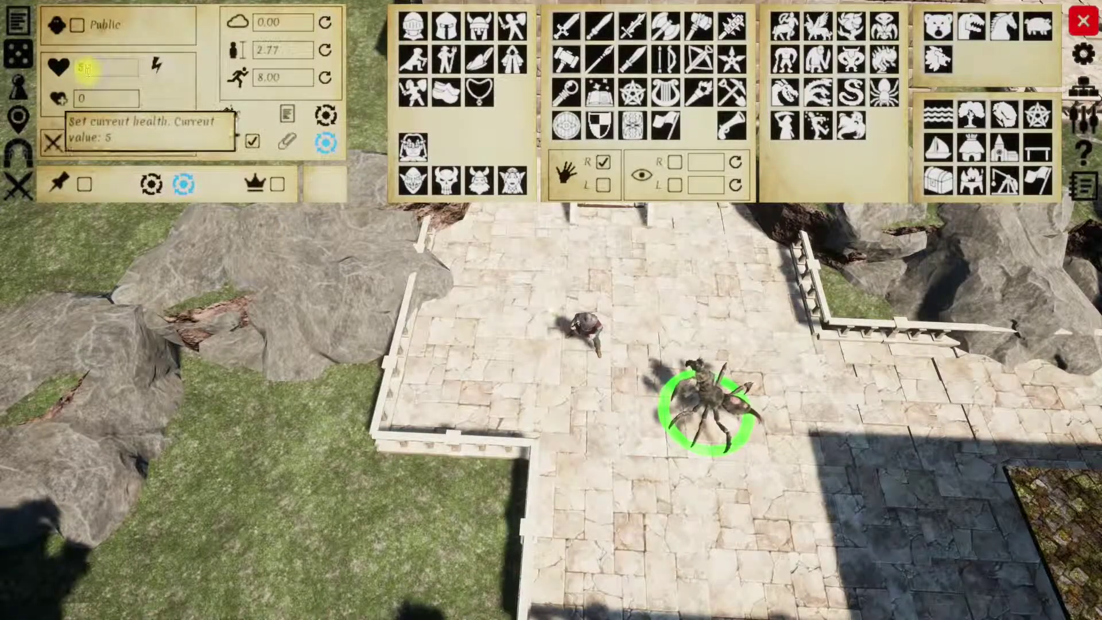
# Step: Kill the warrior beside the spider instantly, revive it to 100 health, and clear the selection
pyautogui.click(585, 337)
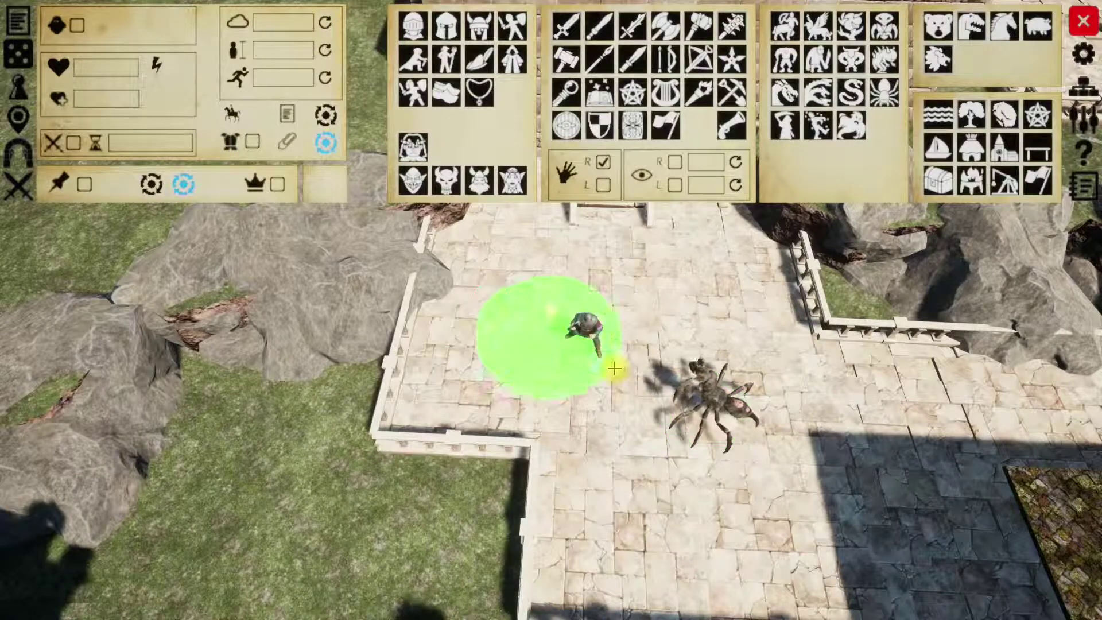
pyautogui.click(155, 61)
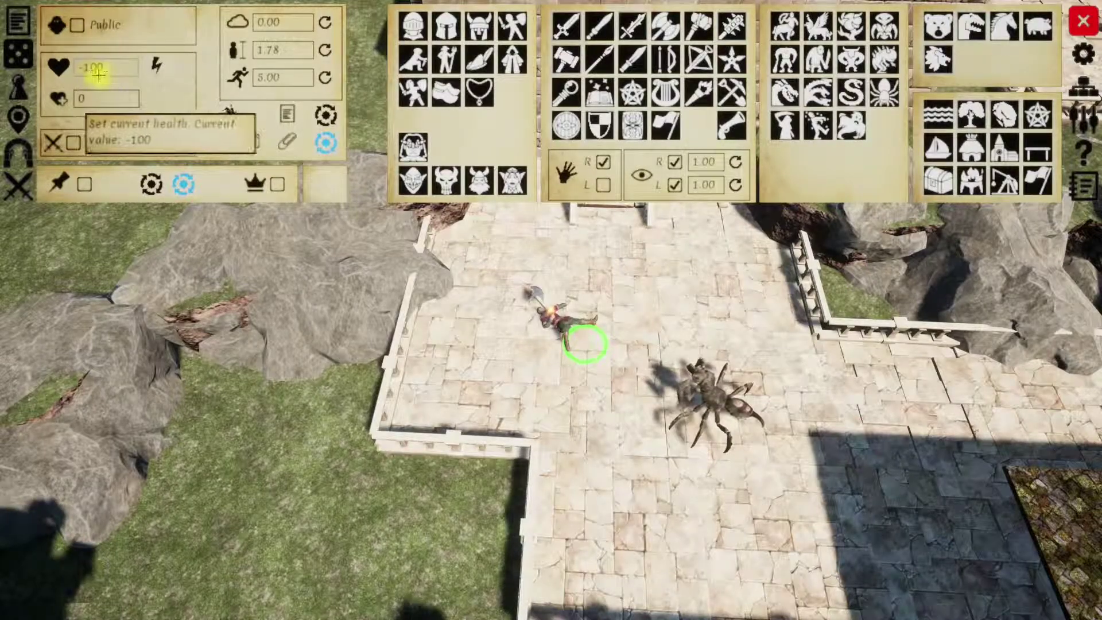
pyautogui.click(156, 68)
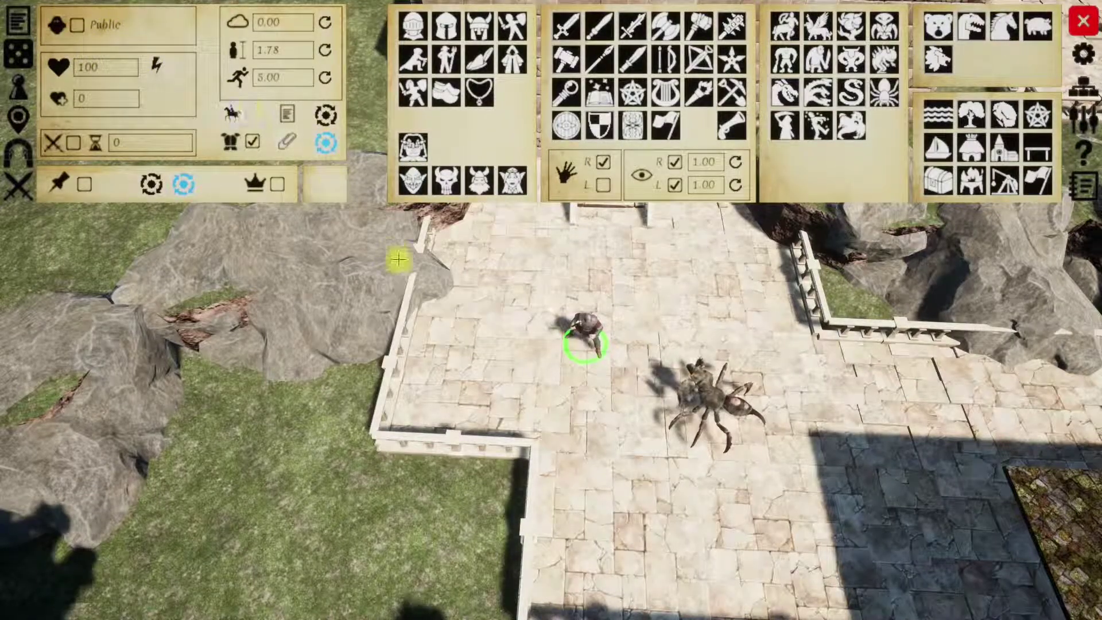
pyautogui.click(495, 356)
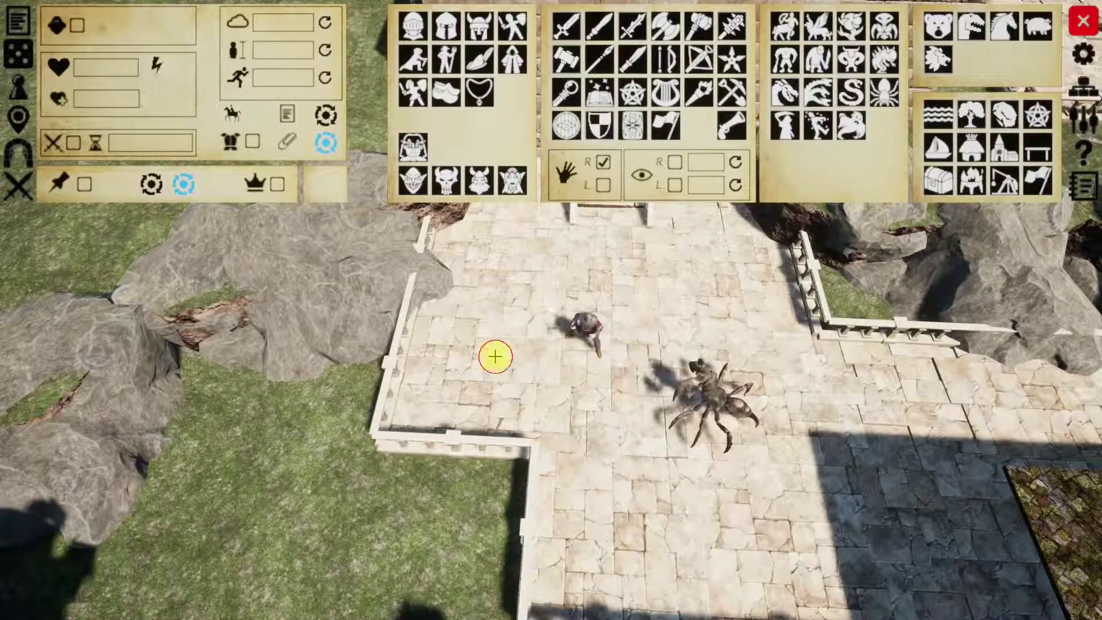
# Step: Leave full screen to show both game windows side by side, and shift the warrior slightly on the terrace
pyautogui.hotkey('ctrl', 'f')
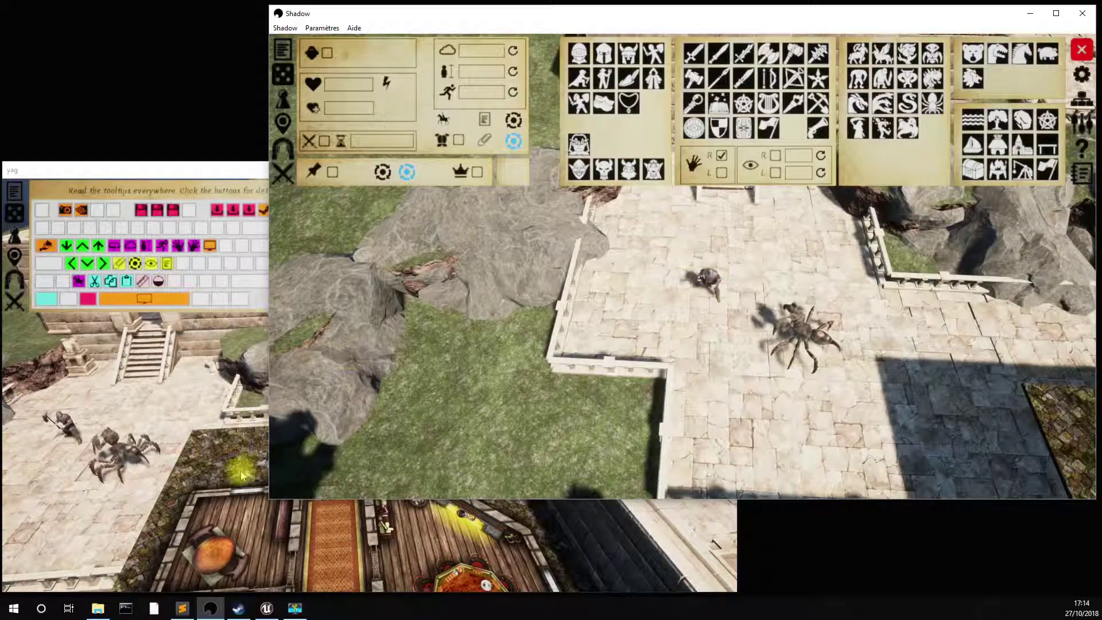
pyautogui.moveTo(707, 277); pyautogui.dragTo(699, 232)
pyautogui.click(706, 287)
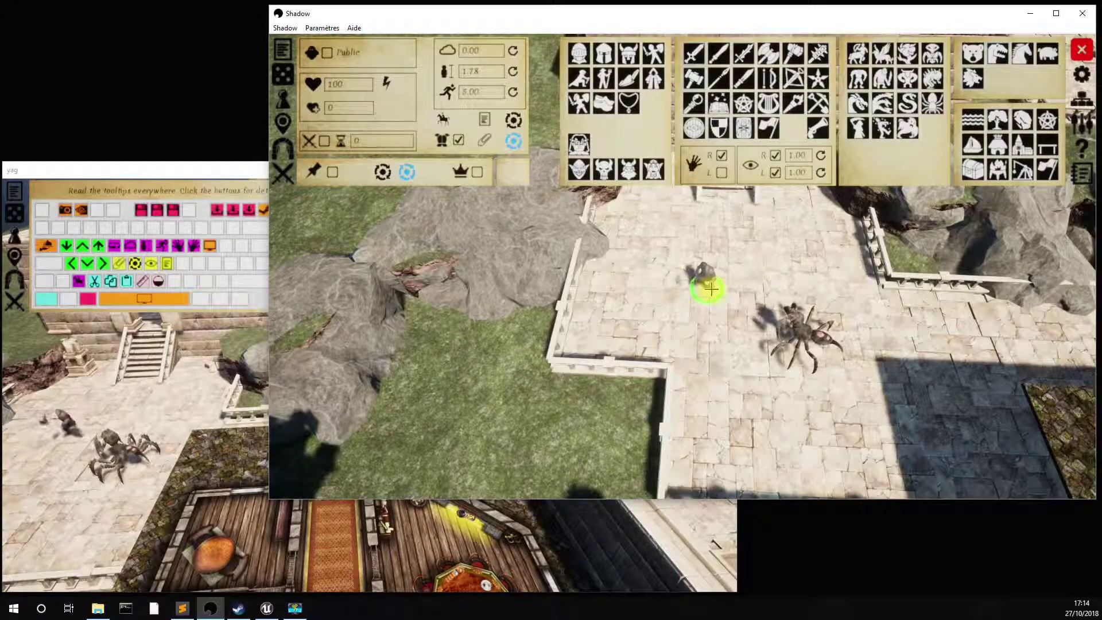
# Step: Make the spider private to its owner and move it to several spots on the stone terrace
pyautogui.click(804, 323)
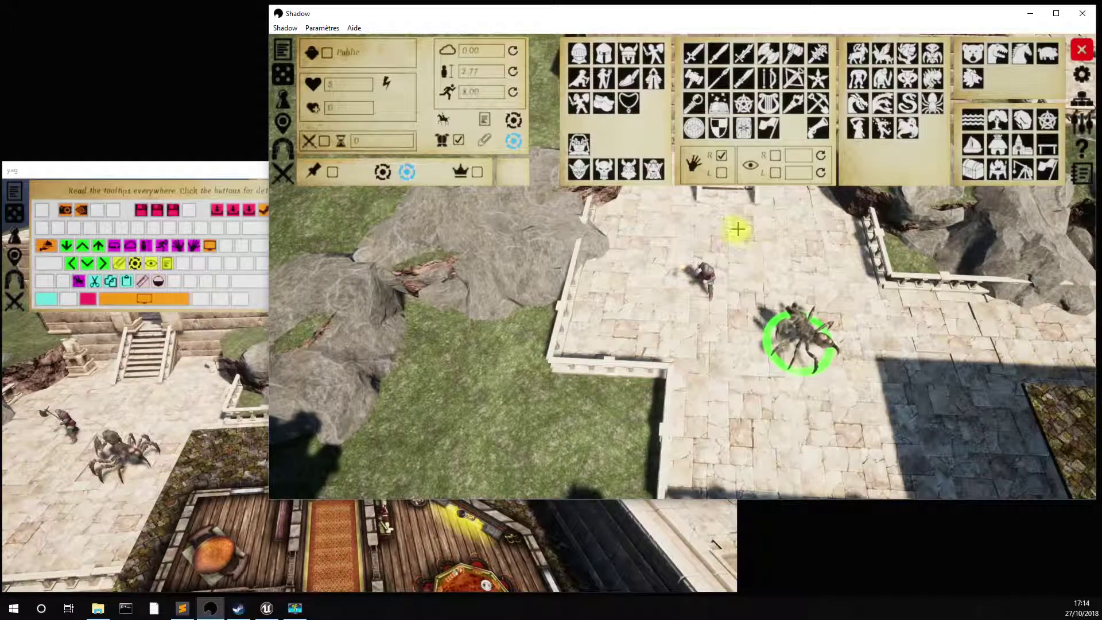
pyautogui.click(329, 53)
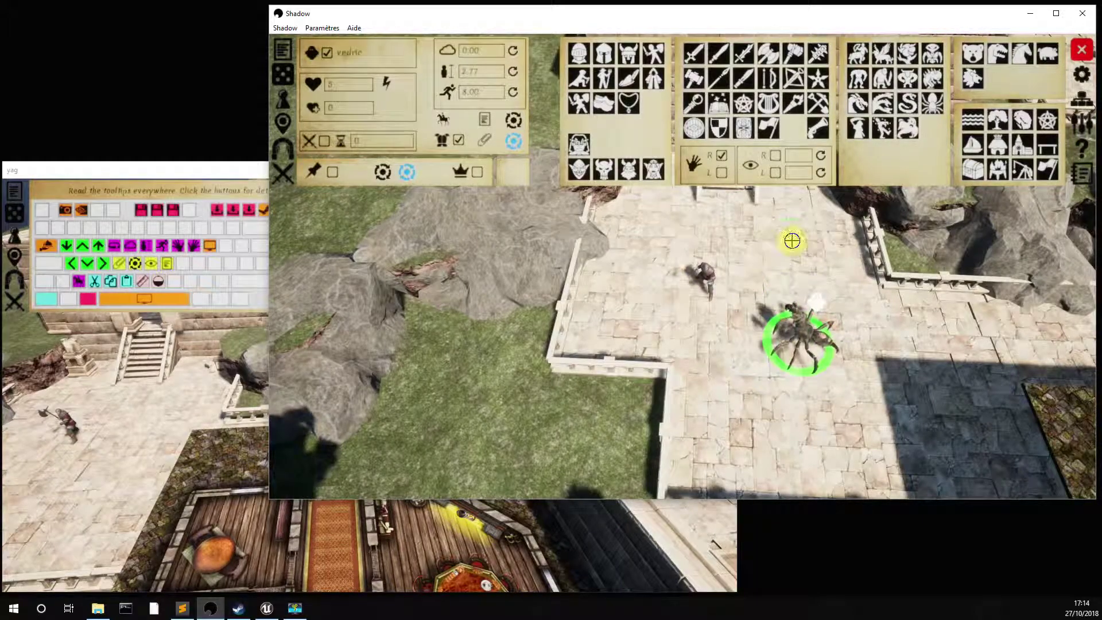
pyautogui.click(792, 241)
pyautogui.click(802, 359)
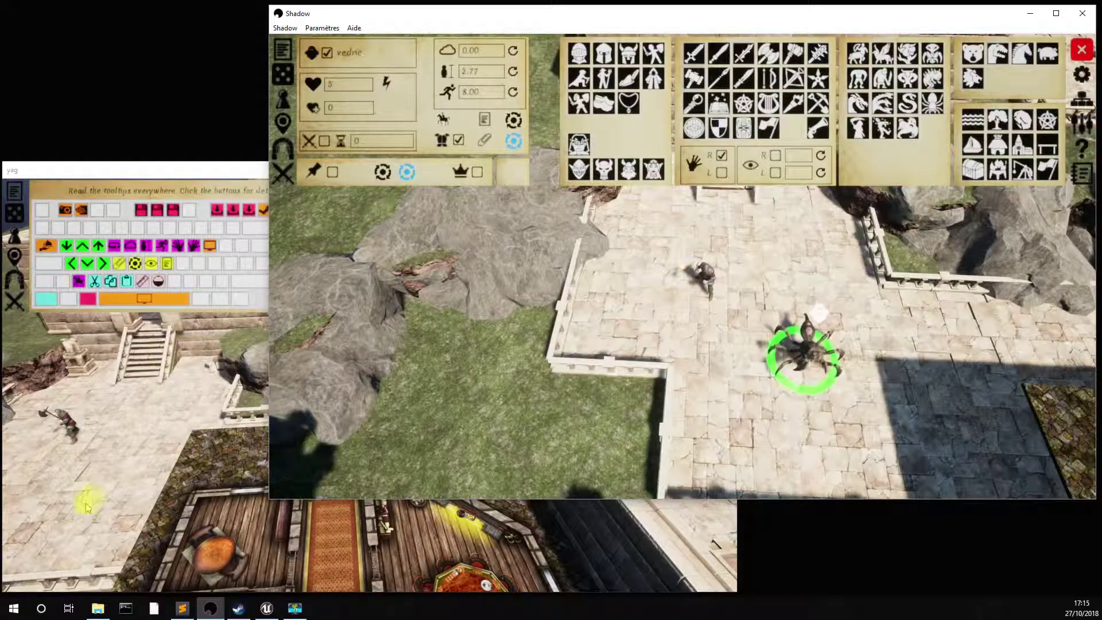
pyautogui.click(754, 421)
pyautogui.click(823, 322)
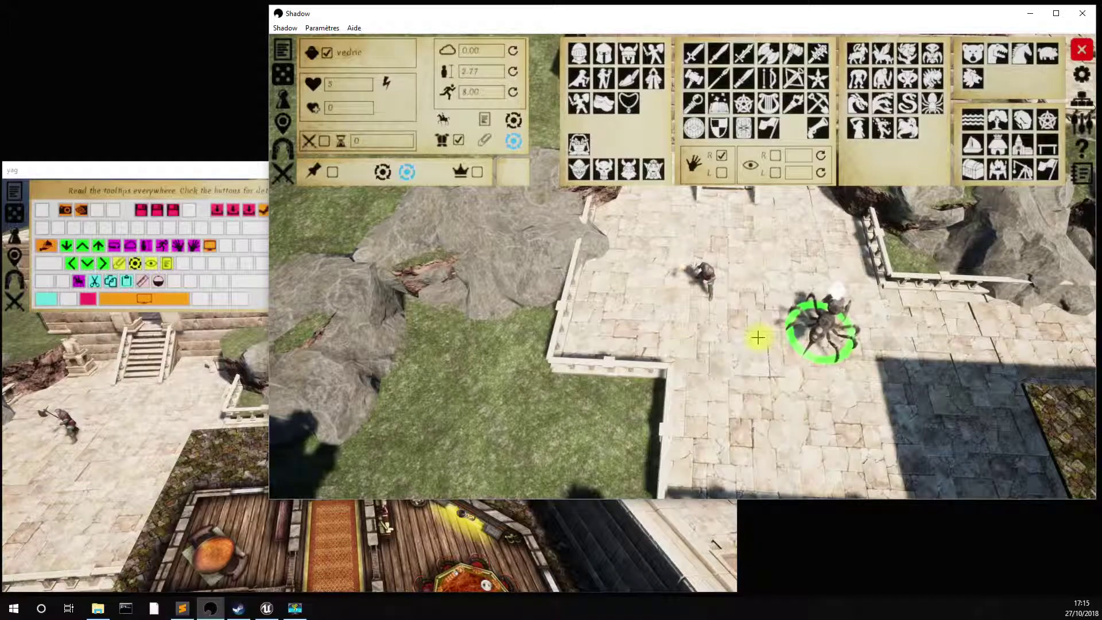
pyautogui.click(738, 344)
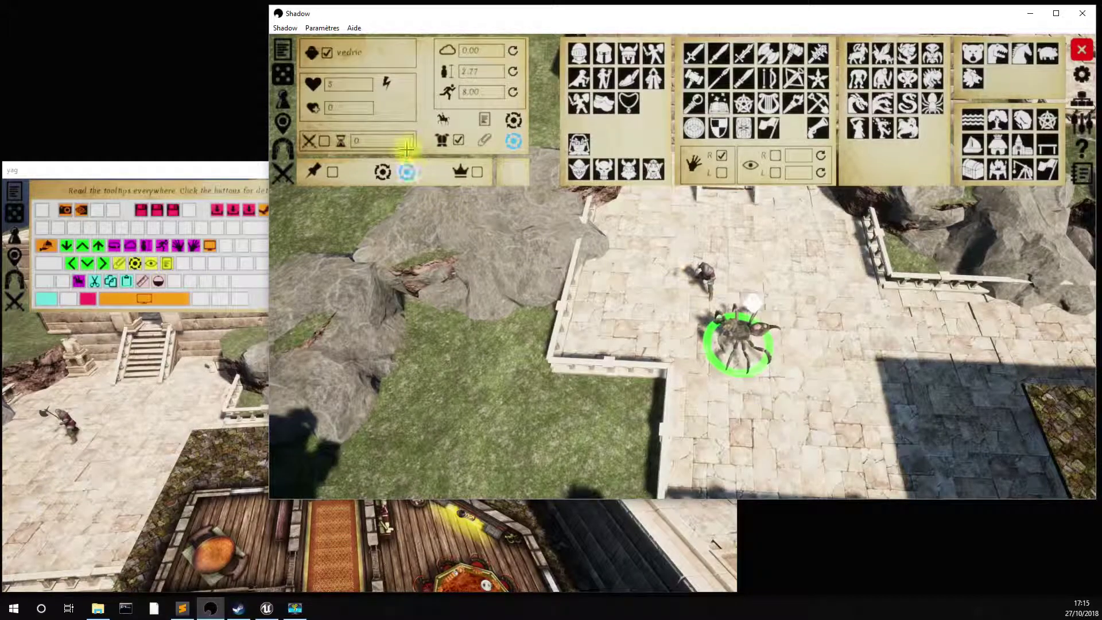
# Step: Make the spider public and move it across the terrace near the warrior
pyautogui.click(327, 53)
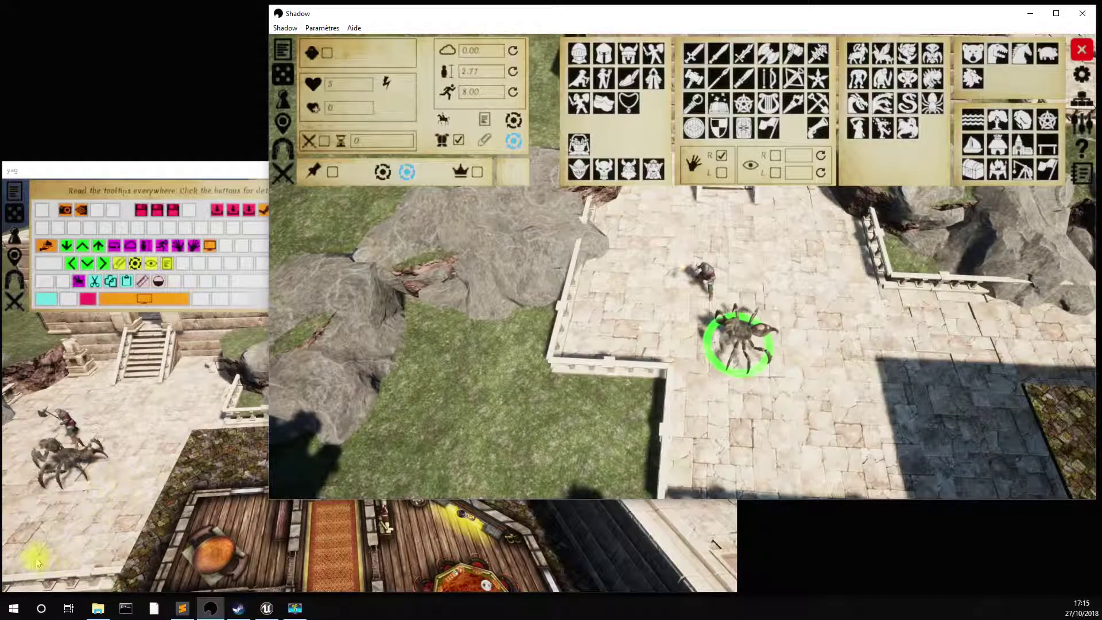
pyautogui.click(775, 280)
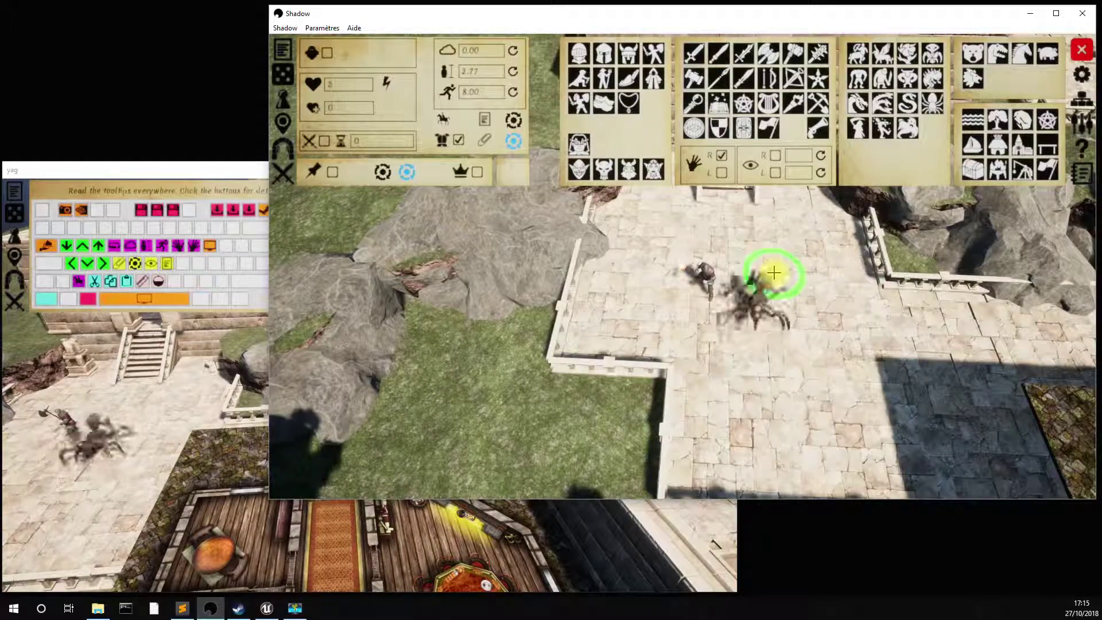
pyautogui.click(784, 343)
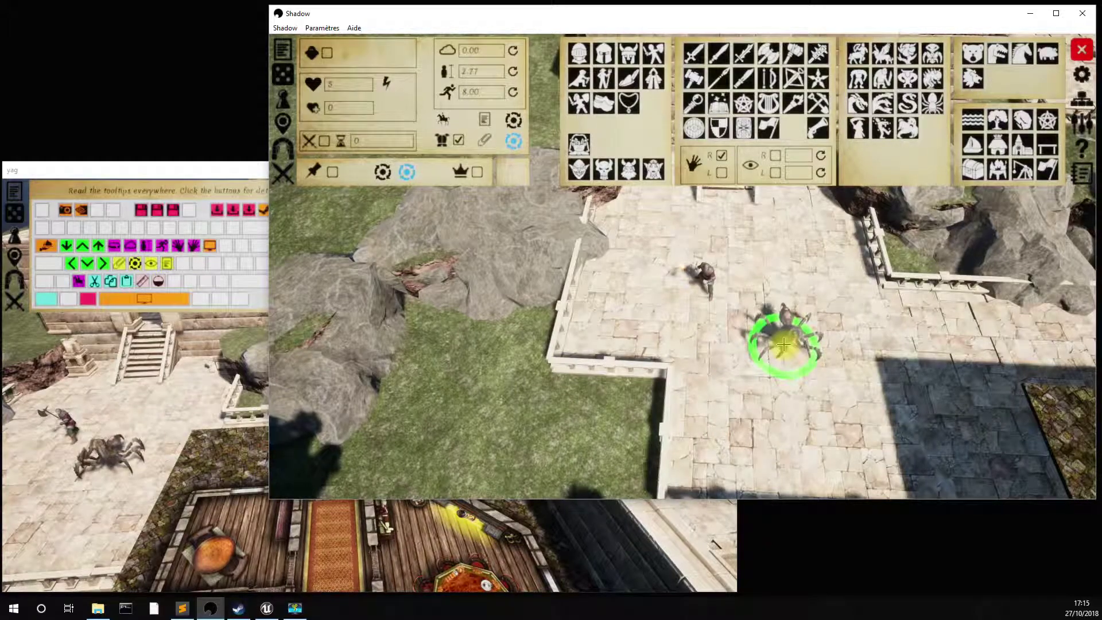